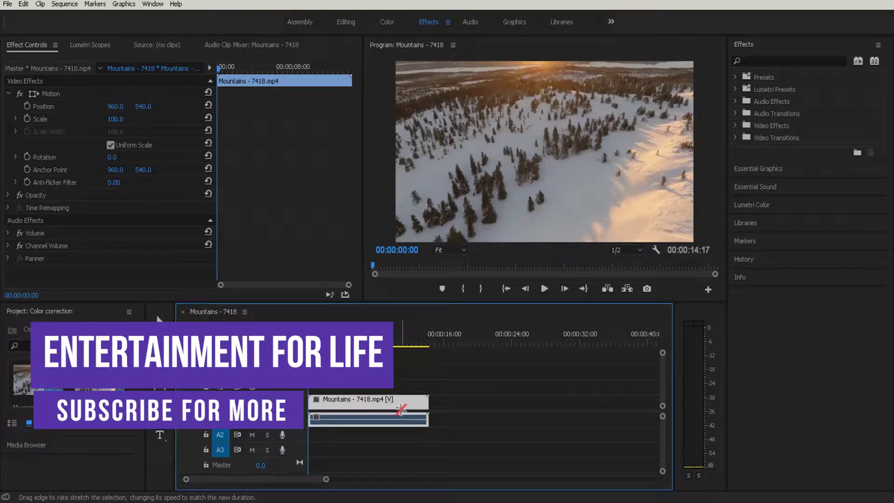
- Switch from the Rate Stretch tool back to the Selection tool with V
key("v")
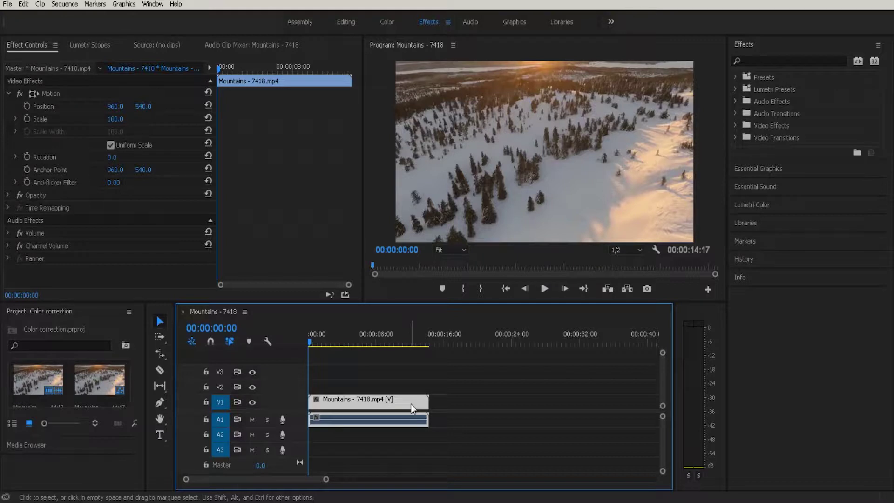
mouse_move(411, 404)
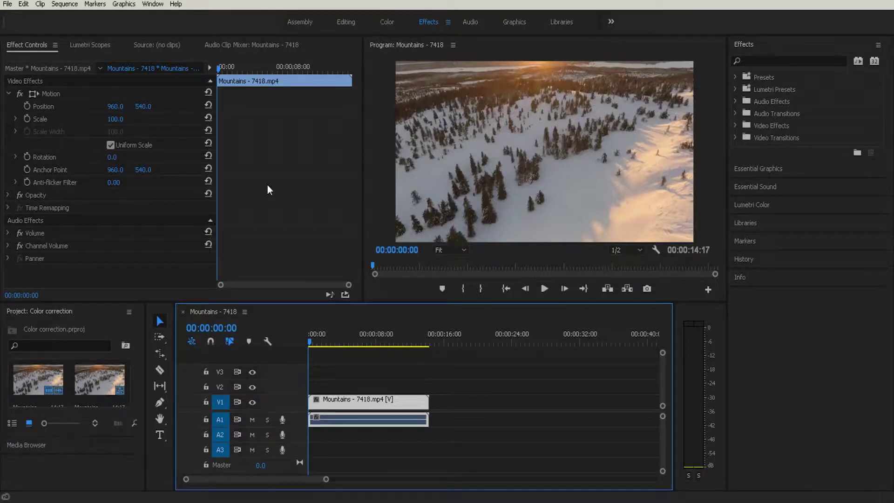
- Open the Lumetri Scopes panel from the Window menu to show the clip's waveform
left_click(153, 4)
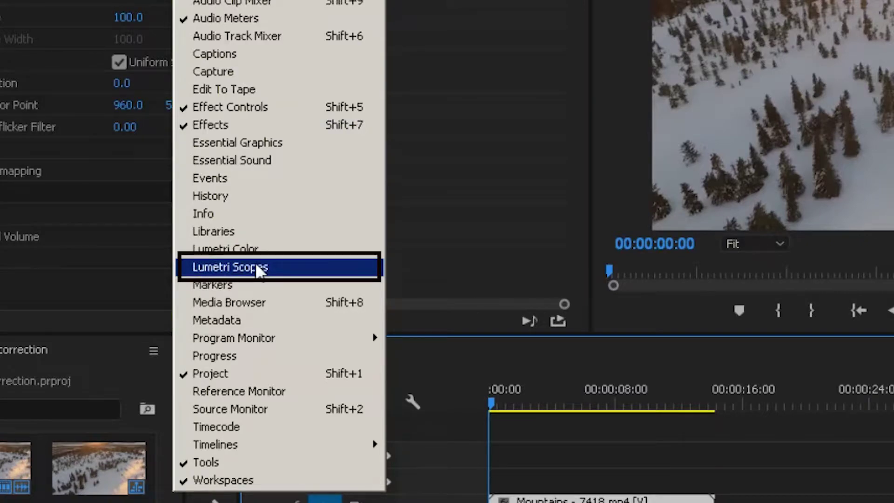
left_click(256, 265)
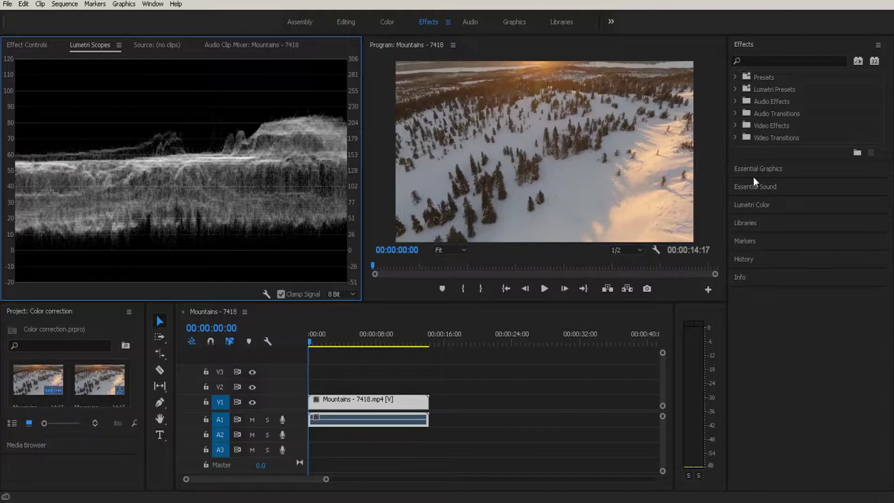
- Collapse the Effects panel and expand Lumetri Color's Basic Correction section
left_click(758, 44)
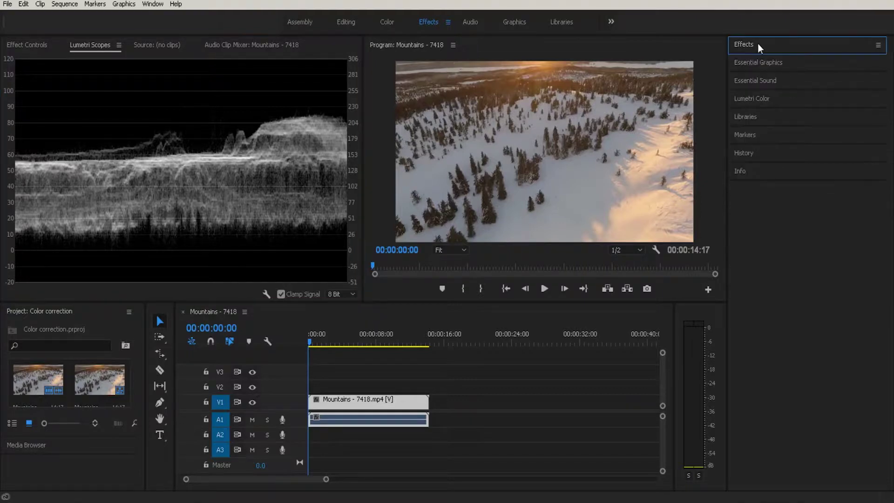
left_click(762, 100)
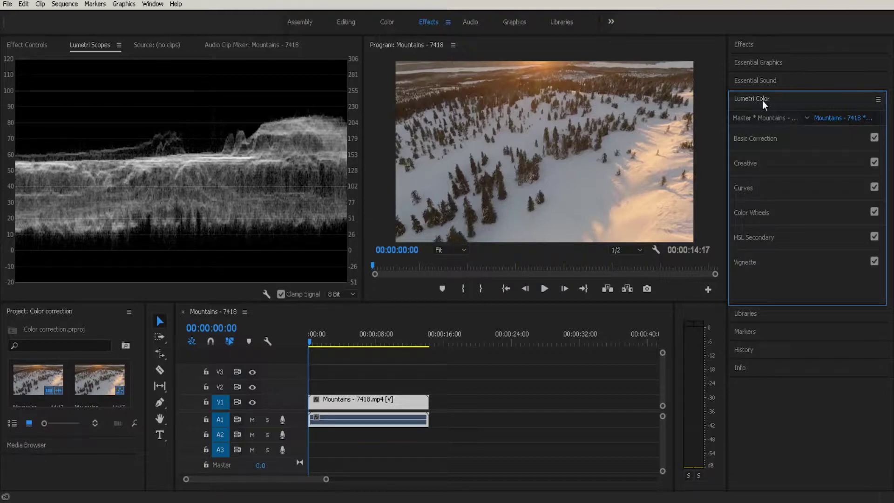
left_click(773, 138)
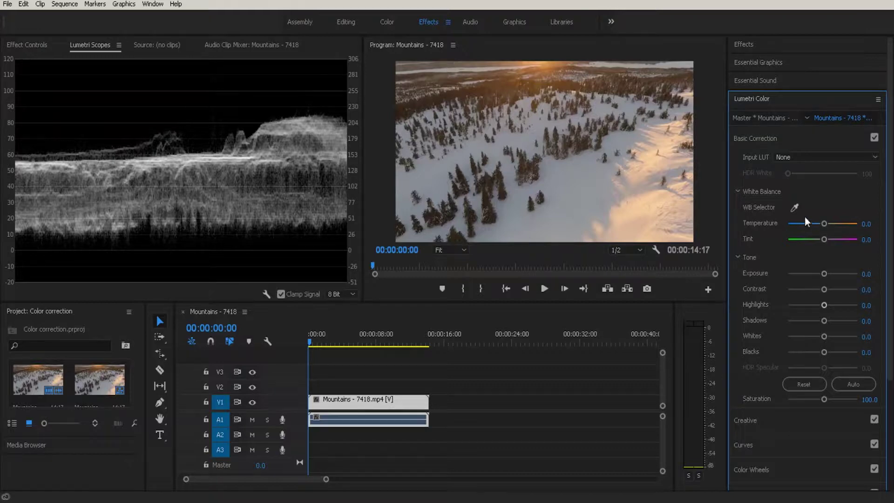
- White-balance off the snow, landing on Temperature -42.4, Tint 8.7, Exposure 0.1, Contrast 100.0
left_click(796, 208)
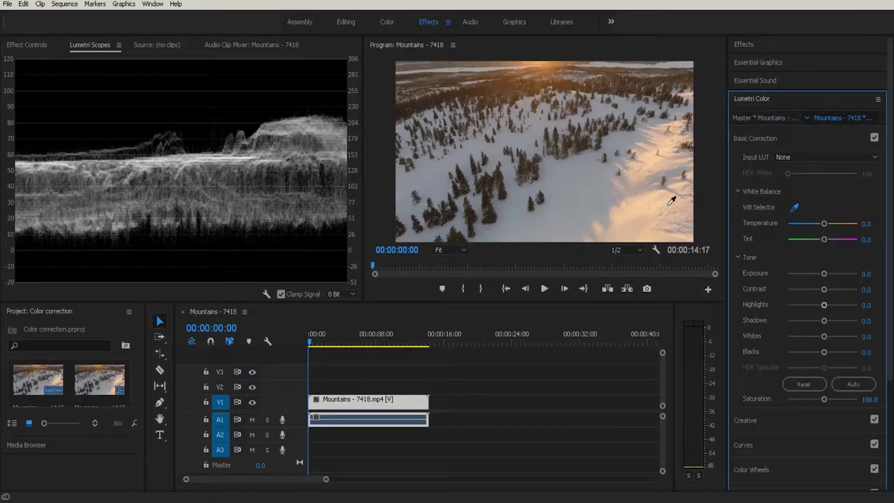
left_click(644, 210)
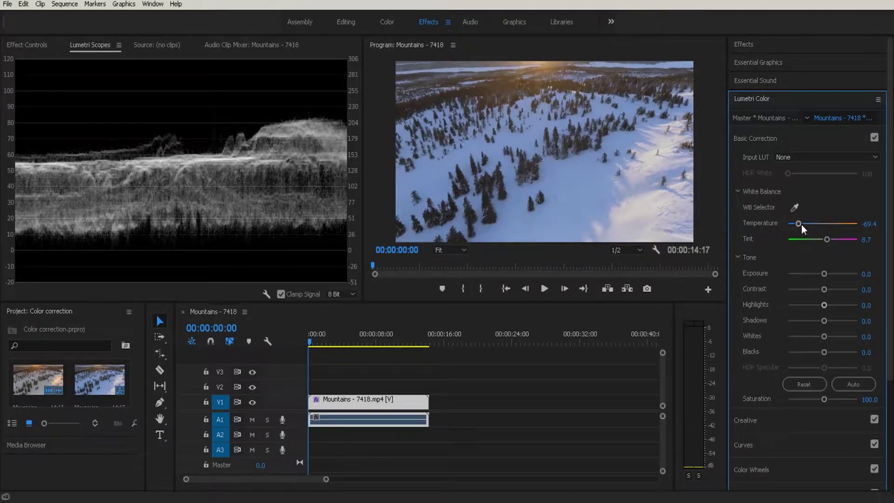
mouse_move(796, 223)
left_mouse_down()
mouse_move(815, 224)
mouse_move(807, 224)
left_mouse_up()
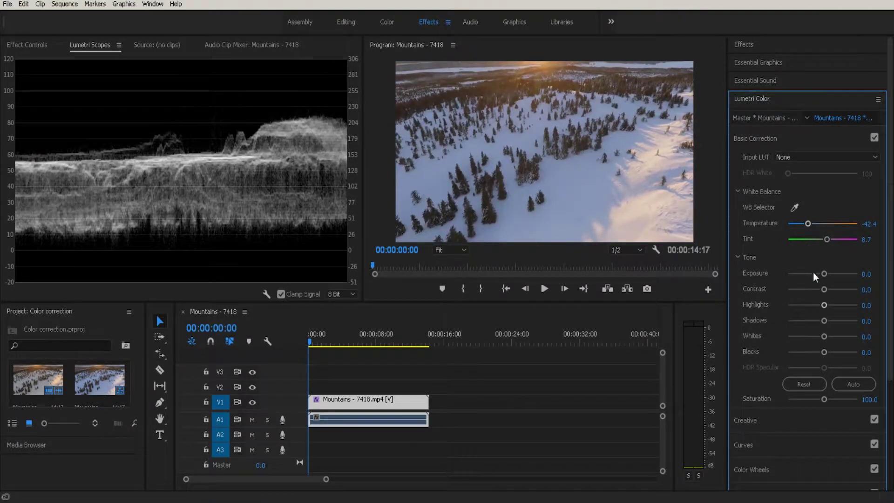
mouse_move(825, 275)
left_mouse_down()
mouse_move(836, 288)
mouse_move(857, 290)
left_mouse_up()
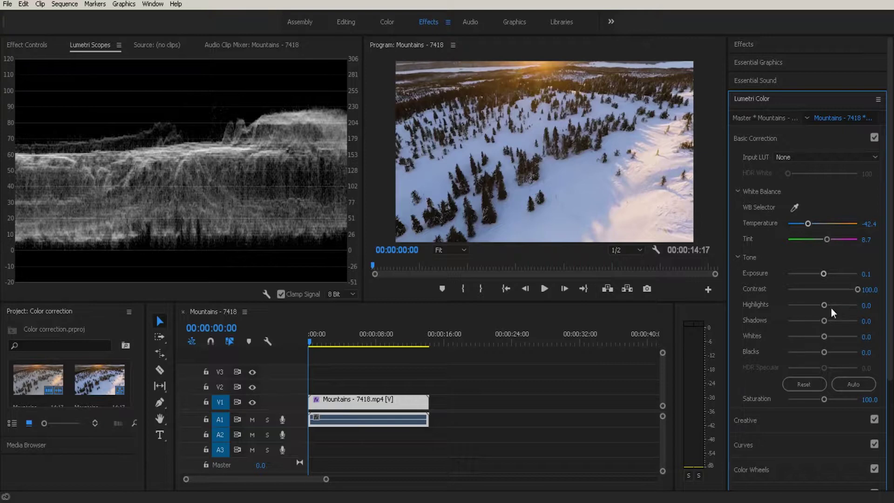
- Raise Highlights to 48.8 and Whites to 39.2; lower Blacks to -32.8 and Shadows to -36.0
left_click_drag(825, 307, 839, 305)
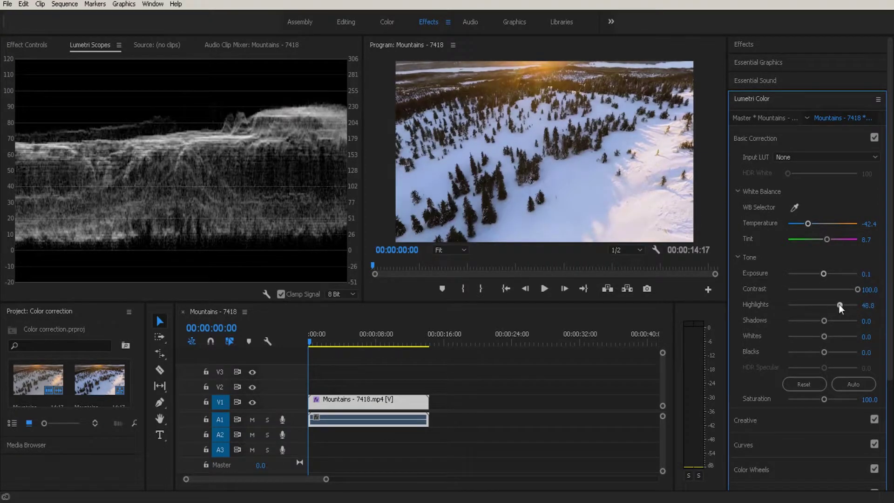
left_click_drag(824, 336, 835, 336)
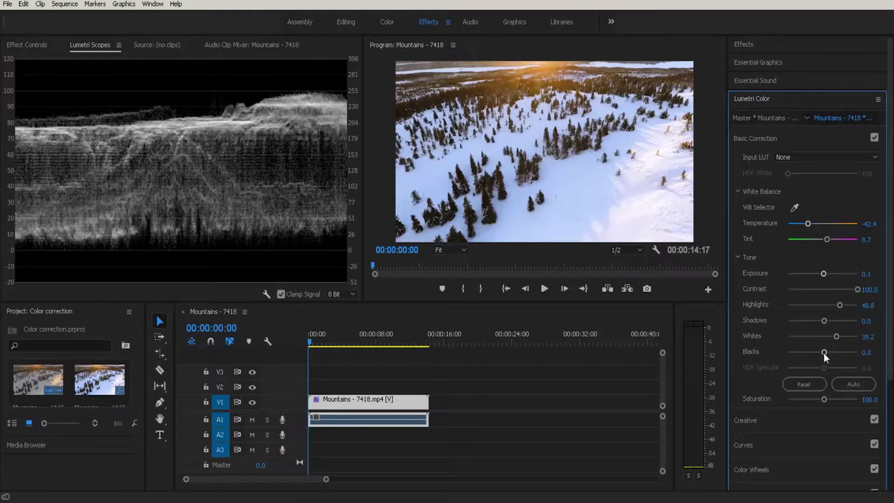
left_click_drag(824, 353, 811, 353)
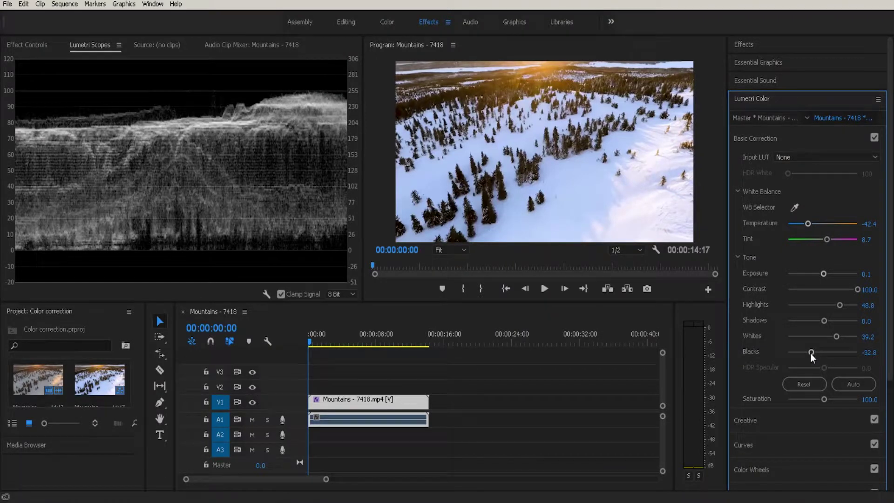
left_click_drag(825, 320, 810, 322)
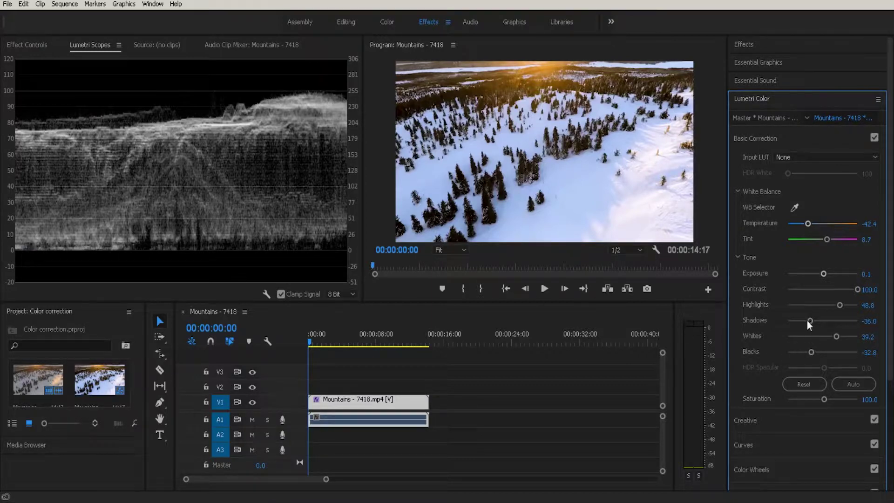
- Refine to Shadows -96.8, Blacks -26.4, Exposure 0.6, Contrast 56.8 and Whites 45.6 using the waveform
left_click_drag(808, 321, 797, 322)
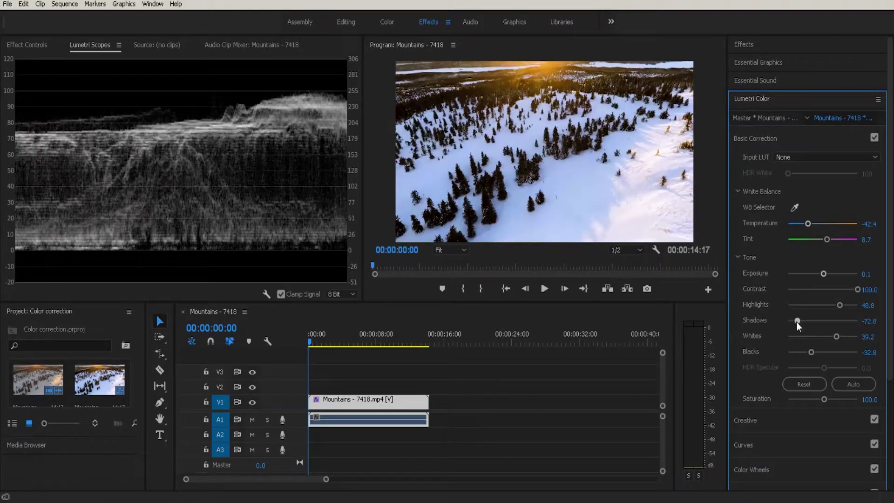
left_click_drag(811, 352, 784, 353)
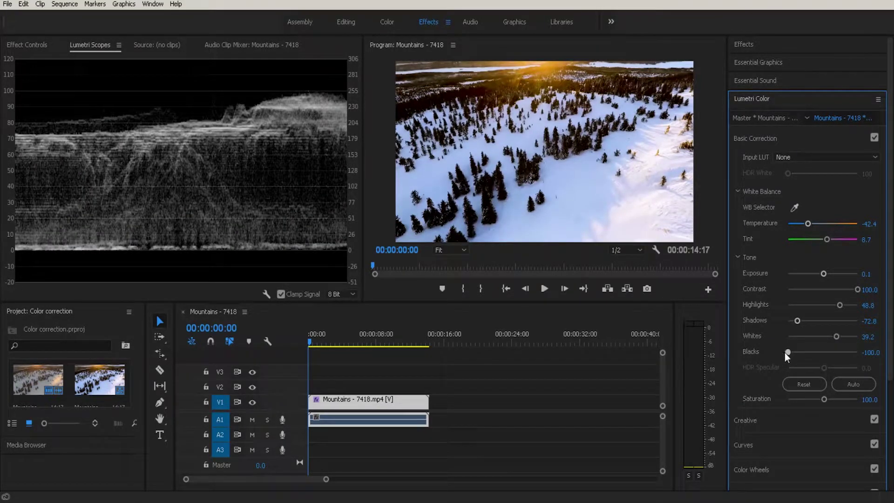
left_click_drag(784, 354, 813, 362)
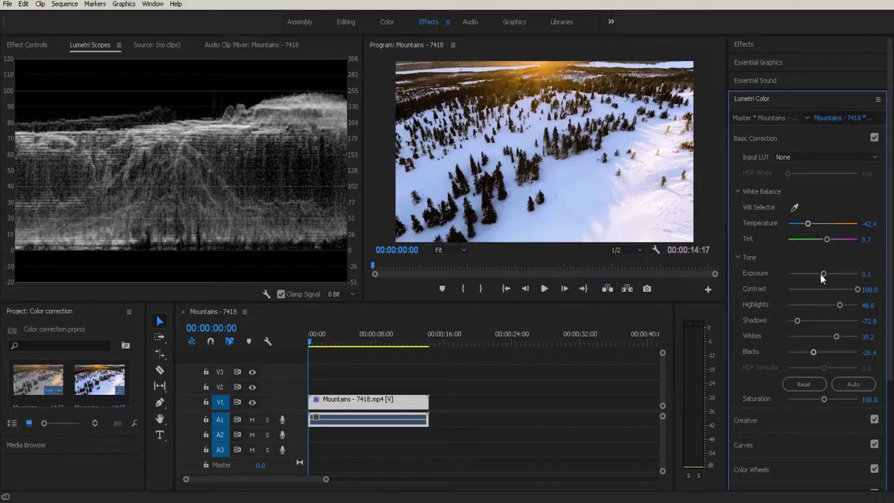
left_click_drag(824, 275, 826, 273)
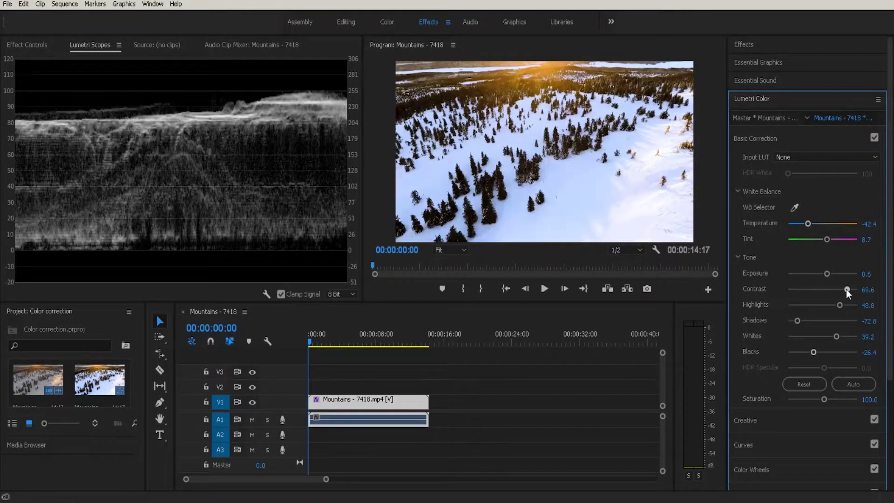
mouse_move(859, 289)
left_mouse_down()
mouse_move(843, 289)
mouse_move(858, 290)
left_mouse_up()
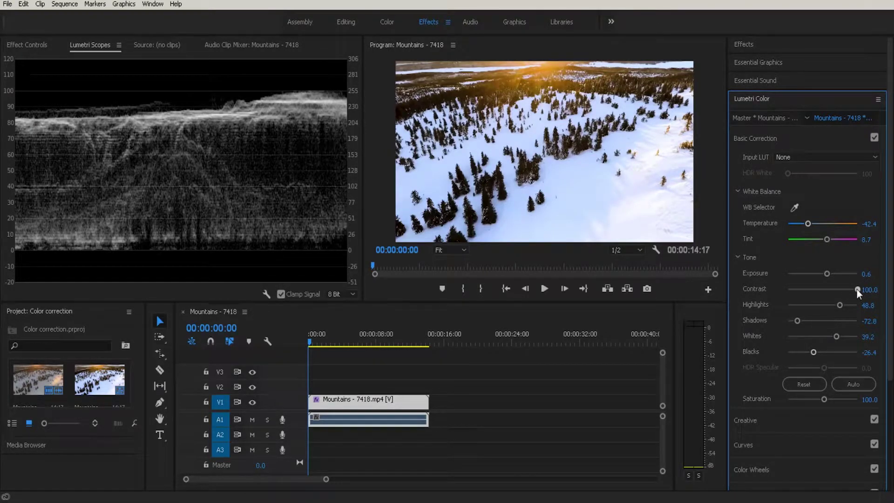
mouse_move(857, 289)
left_mouse_down()
mouse_move(831, 289)
mouse_move(842, 295)
mouse_move(834, 306)
mouse_move(788, 322)
left_mouse_up()
left_click_drag(840, 335, 838, 341)
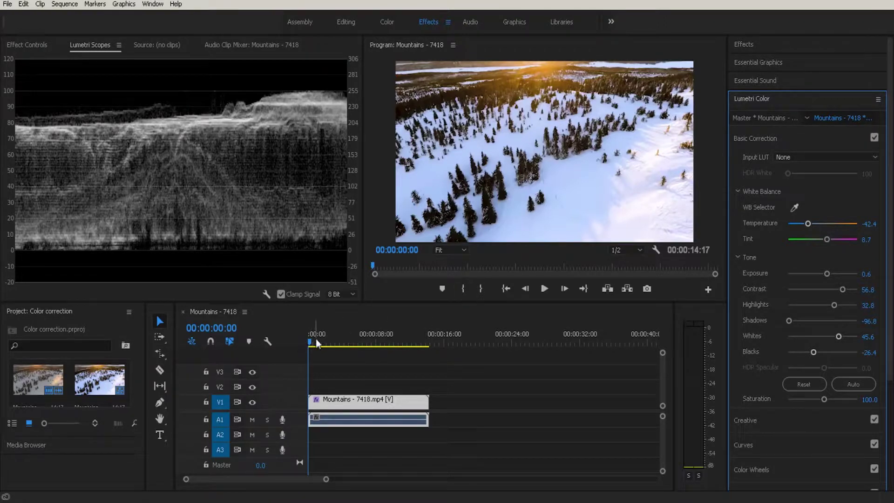
- Play the graded clip and stop at 00:00:11:26 on the sunset shot
left_click(546, 290)
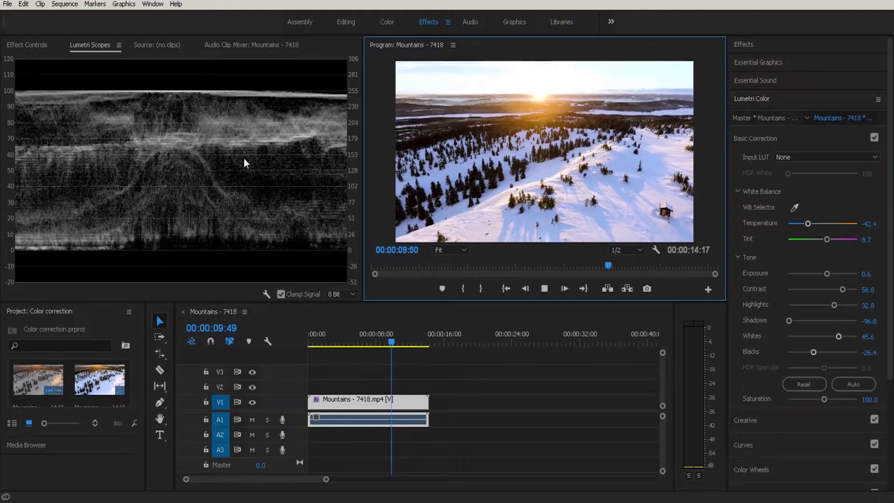
left_click(545, 290)
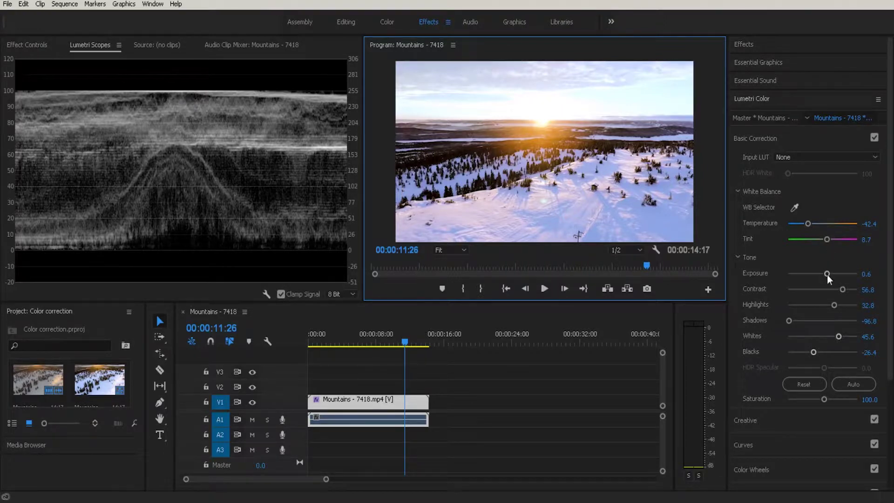
- On the sunset frame, set Exposure 1.0, Highlights -24.8 and Whites -20.0 to recover sky detail
left_click_drag(827, 275, 827, 276)
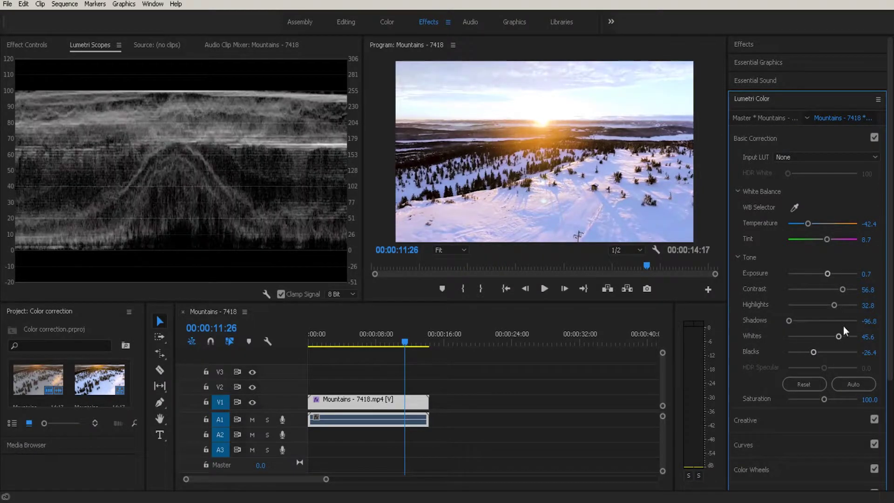
mouse_move(841, 337)
left_mouse_down()
mouse_move(820, 344)
mouse_move(851, 343)
left_mouse_up()
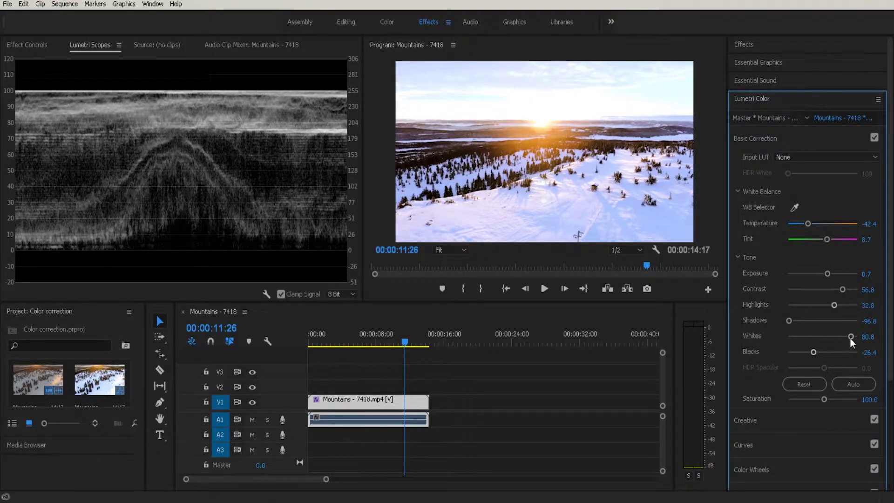
left_click_drag(851, 338, 801, 341)
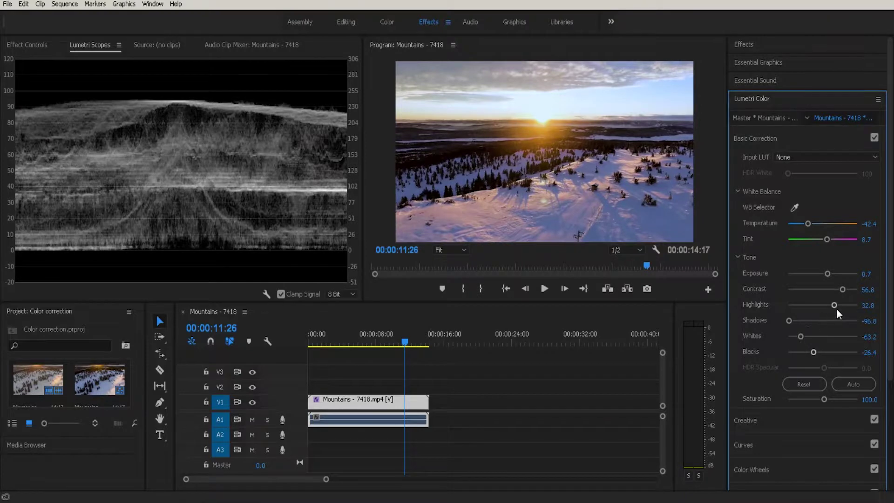
left_click_drag(838, 310, 818, 311)
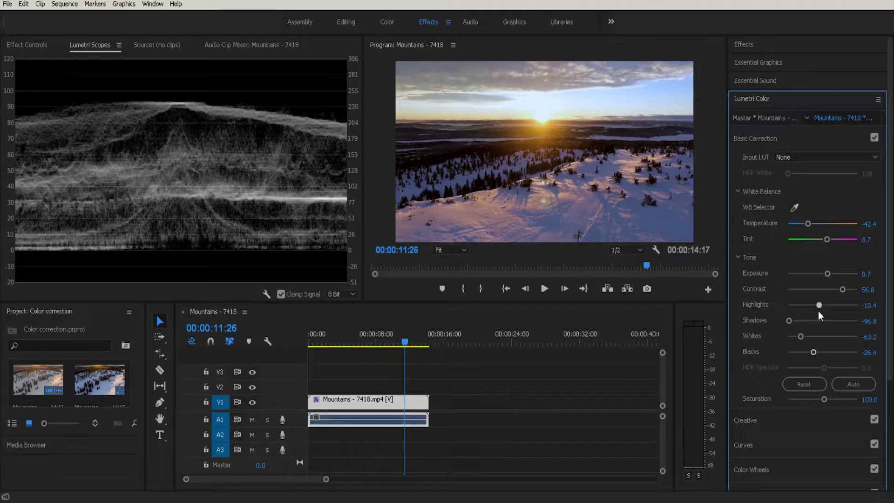
mouse_move(819, 311)
left_mouse_down()
mouse_move(780, 314)
mouse_move(814, 315)
left_mouse_up()
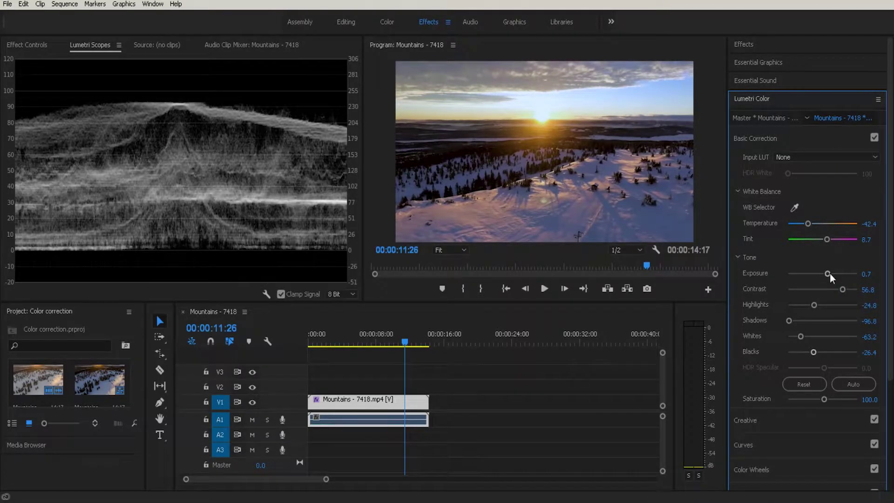
left_click_drag(828, 274, 829, 277)
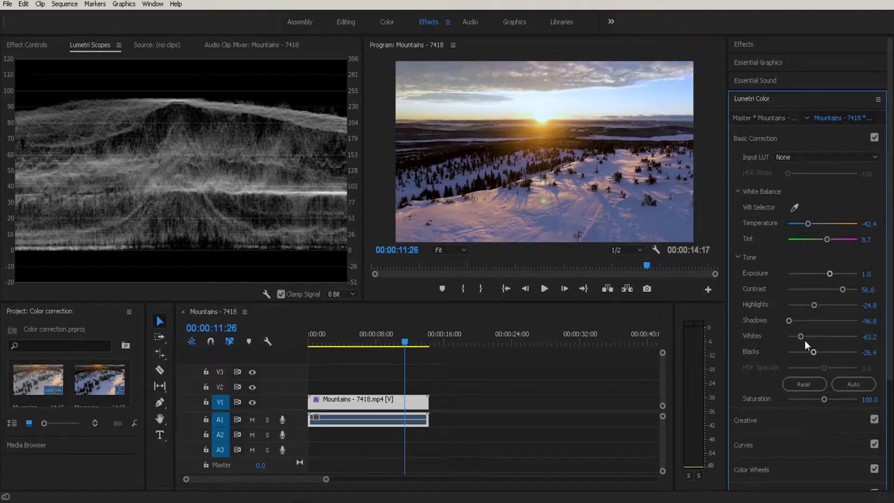
left_click_drag(801, 336, 815, 336)
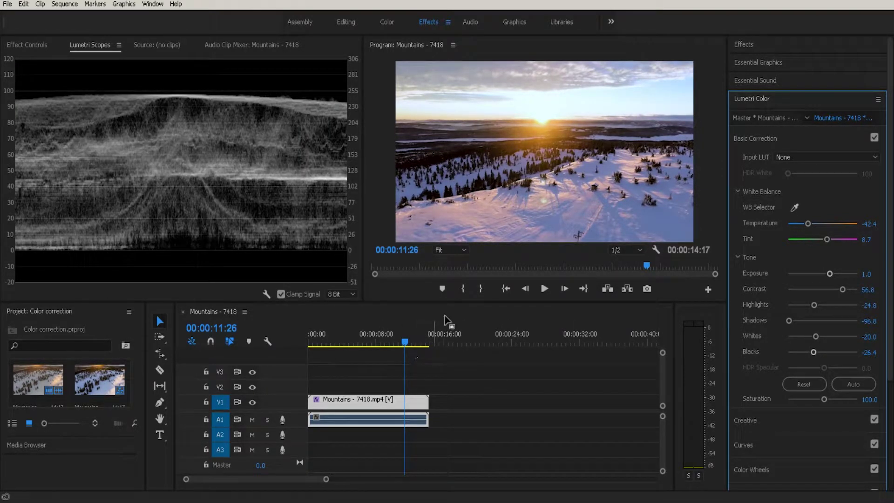
left_click(542, 290)
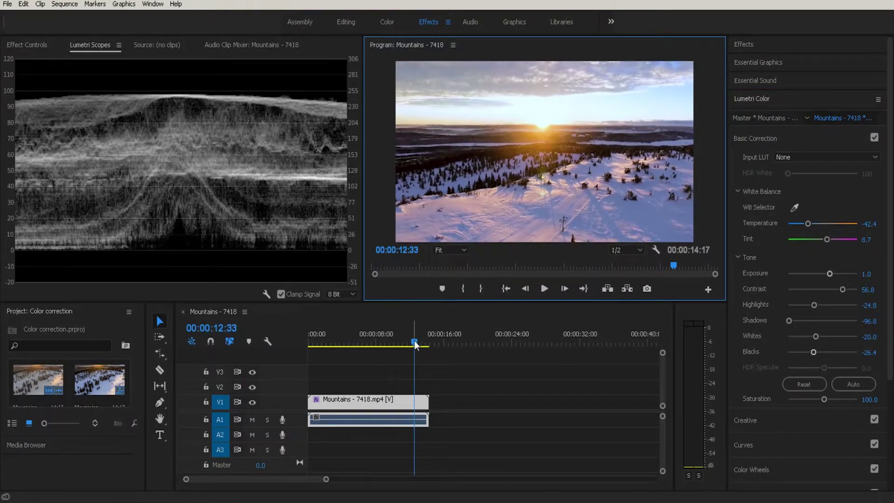
left_click_drag(415, 341, 350, 341)
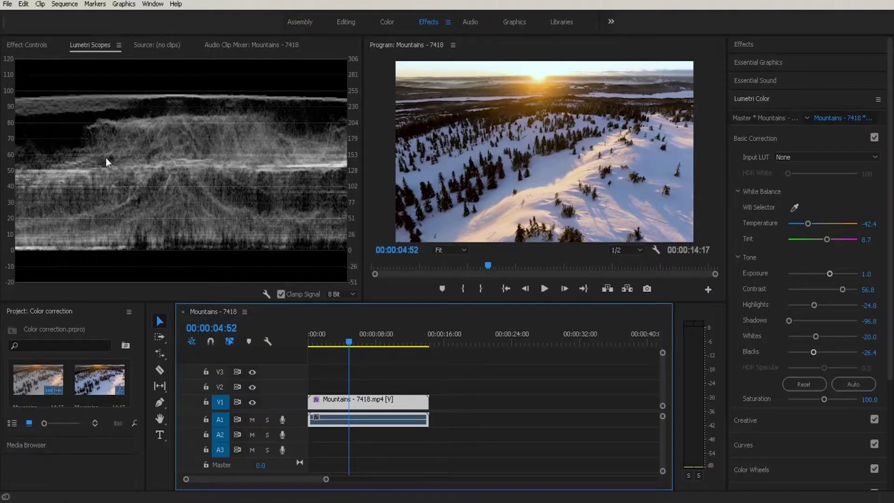
- Collapse Basic Correction, expand Curves, and test-drag the master RGB curve's white and black points
left_click(785, 135)
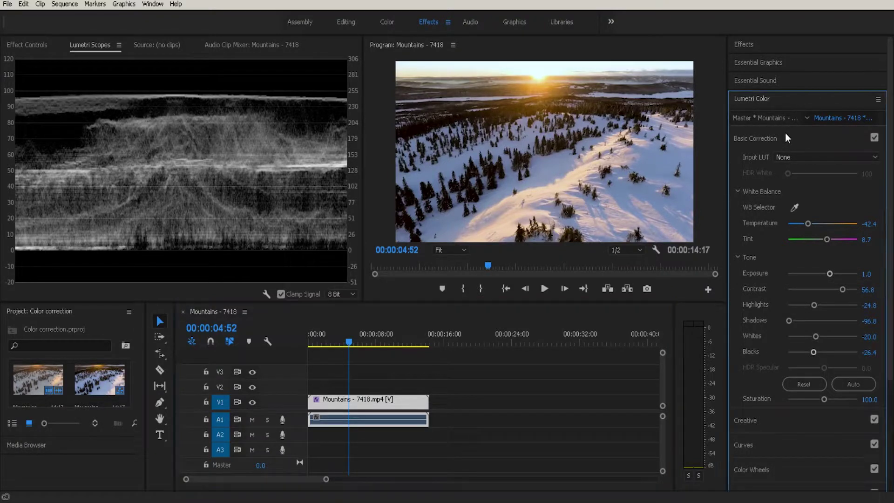
left_click(786, 187)
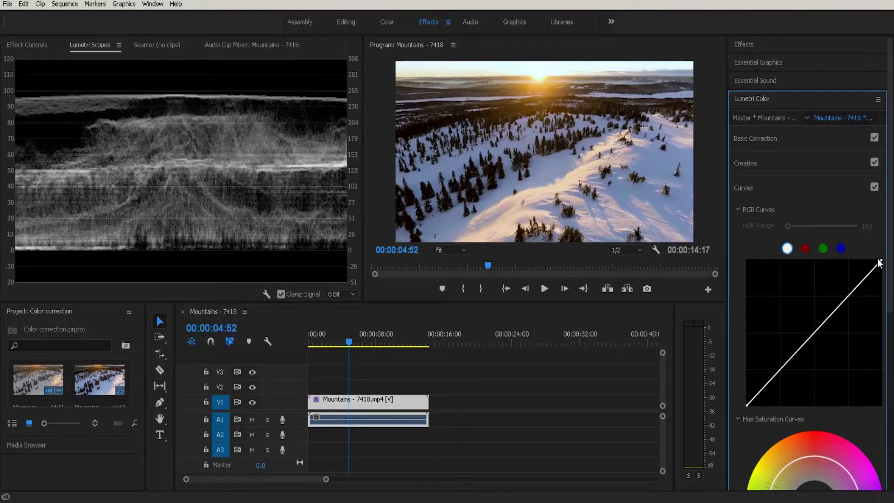
left_click_drag(882, 261, 875, 262)
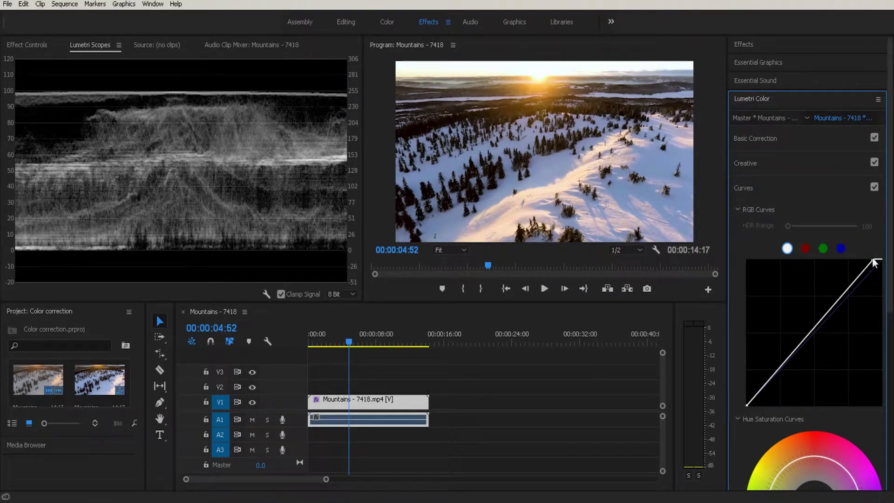
left_click_drag(875, 260, 872, 259)
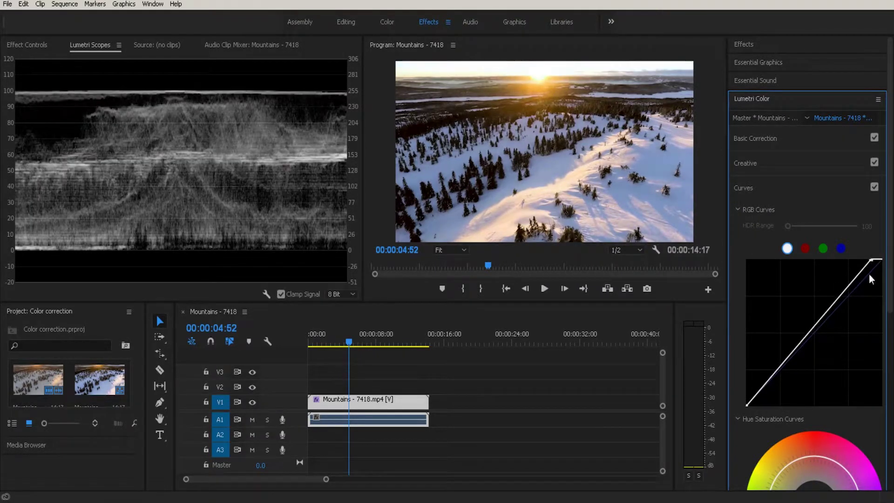
mouse_move(747, 404)
left_mouse_down()
mouse_move(744, 394)
mouse_move(747, 405)
left_mouse_up()
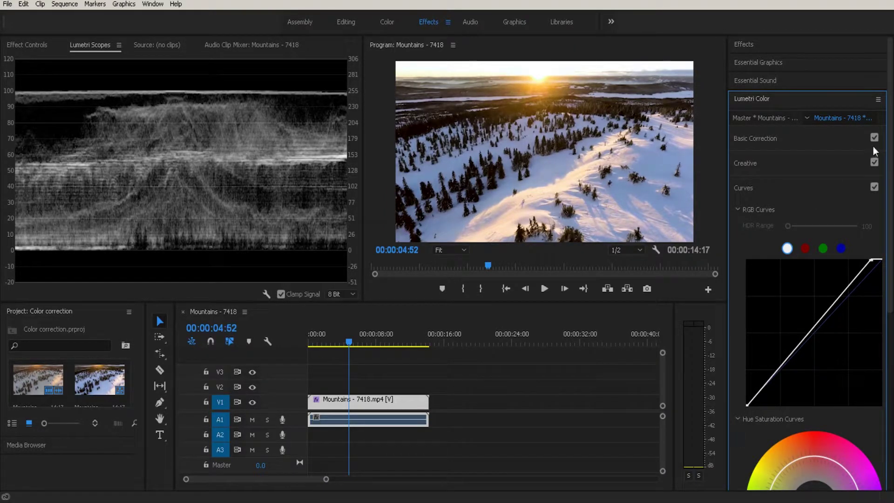
- Turn Basic Correction off, compare it on once, and leave it disabled
left_click(875, 138)
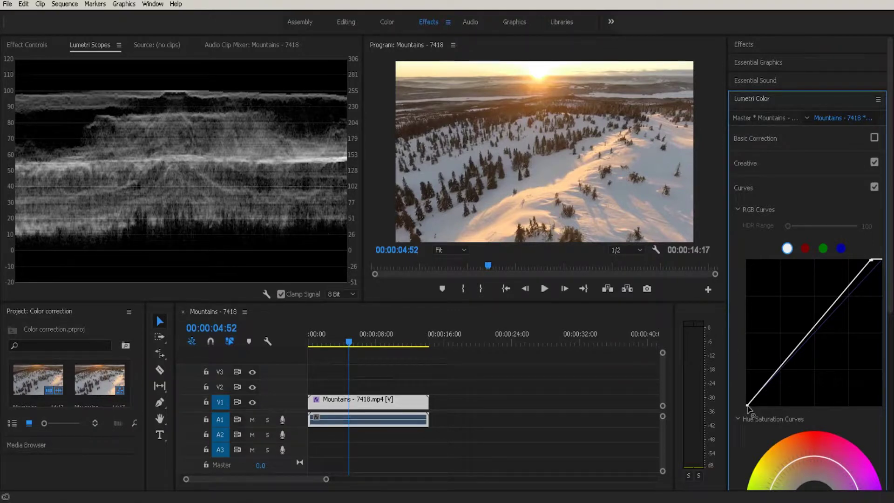
left_click(874, 138)
left_click(875, 138)
- Reset the master RGB curve, crush the black point, and add low and high points for an S-curve
left_click_drag(872, 259, 883, 261)
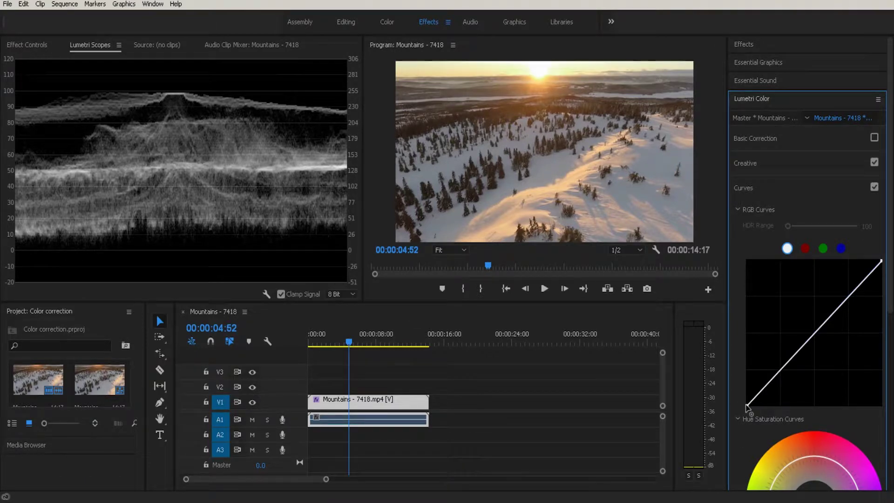
left_click_drag(747, 407, 758, 417)
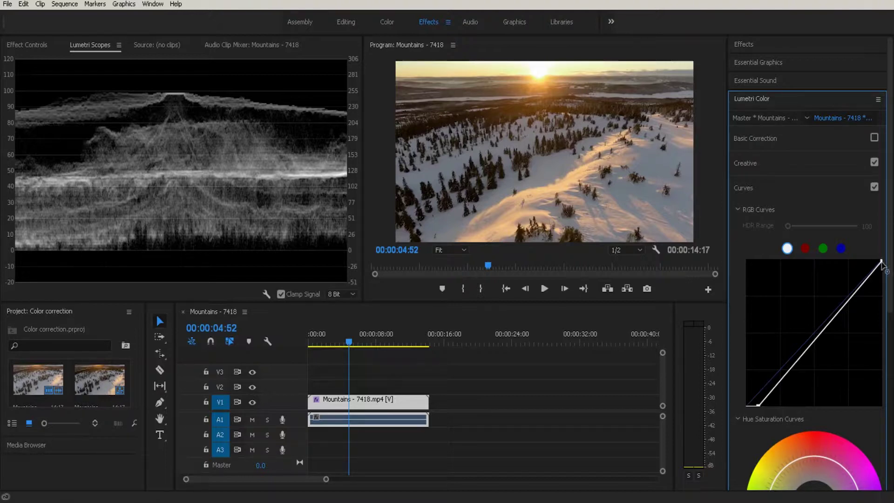
left_click_drag(882, 262, 881, 259)
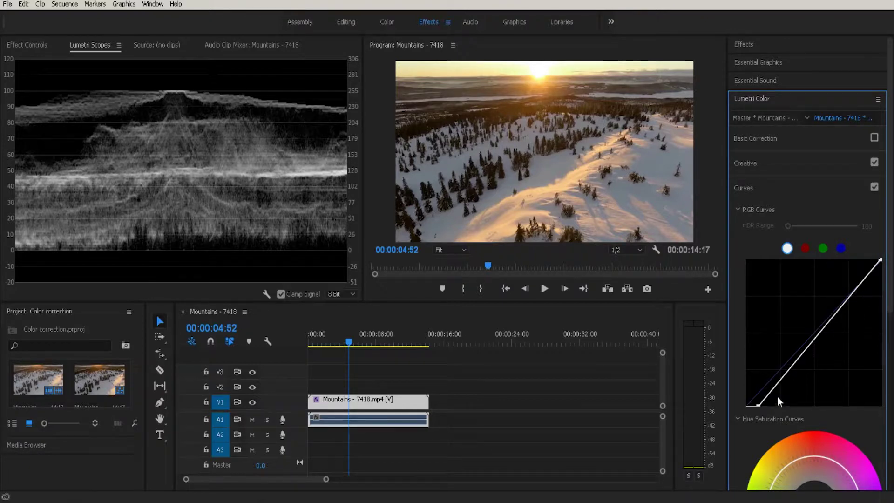
left_click_drag(788, 371, 788, 377)
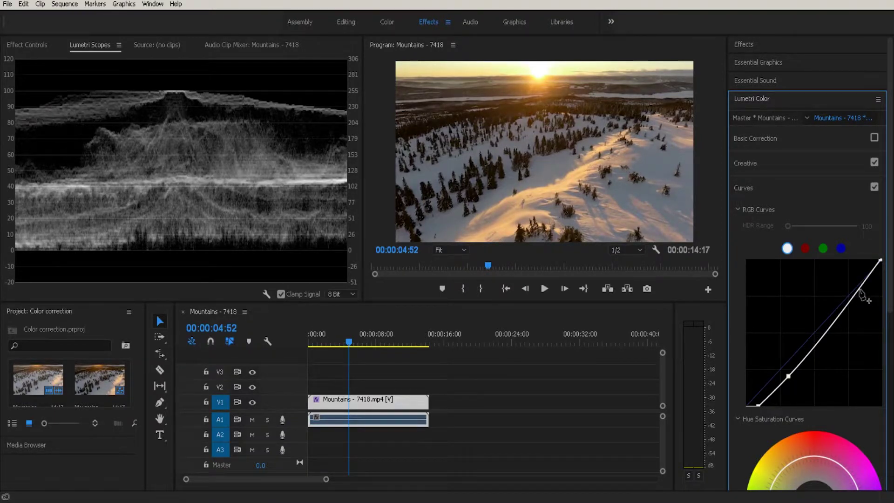
left_click_drag(859, 291, 847, 283)
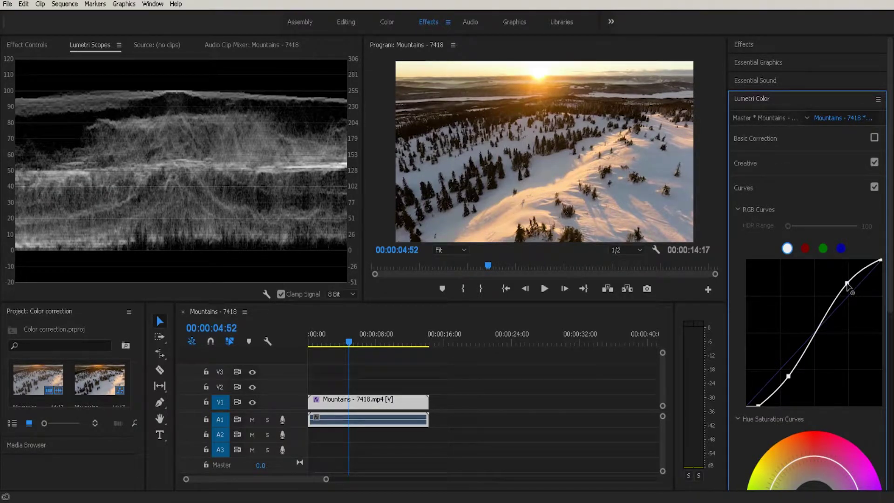
- Collapse the Curves section and make Lumetri Scopes show only the RGB parade, with the luma waveform hidden
left_click(784, 189)
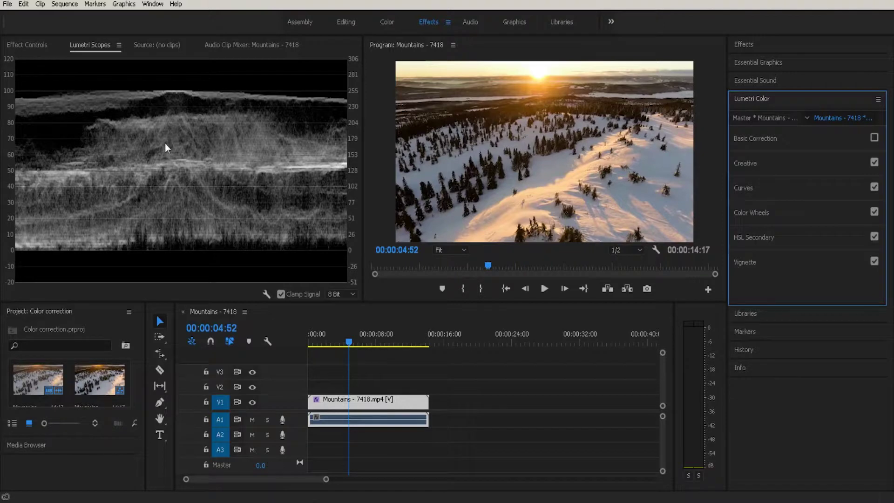
right_click(150, 95)
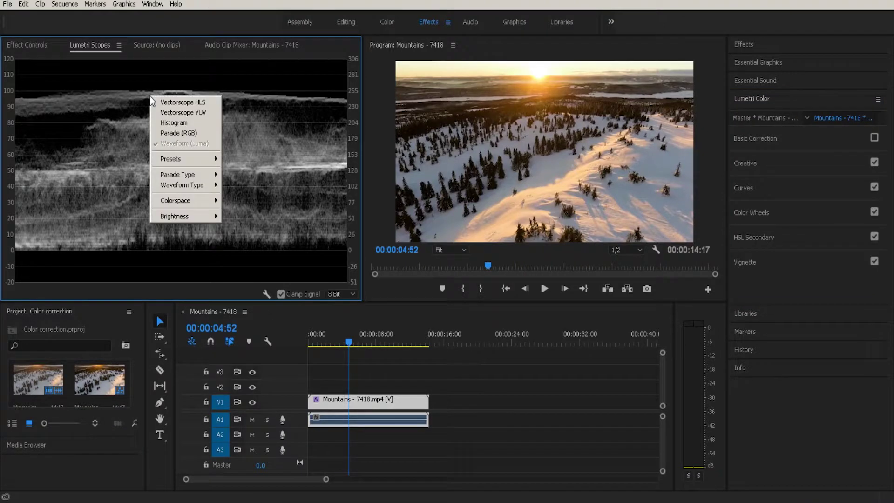
left_click(172, 132)
right_click(108, 119)
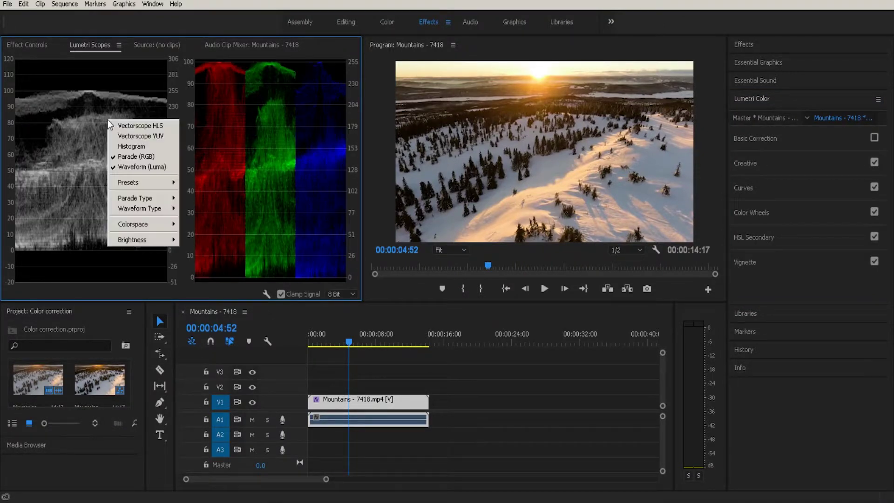
left_click(127, 167)
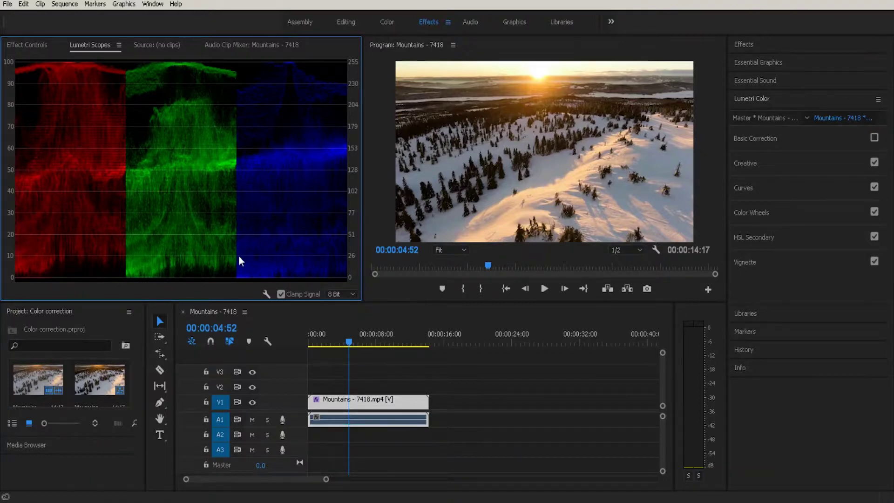
- Re-enable Basic Correction, toggle Curves off and back on to compare, and expand Curves
left_click(875, 137)
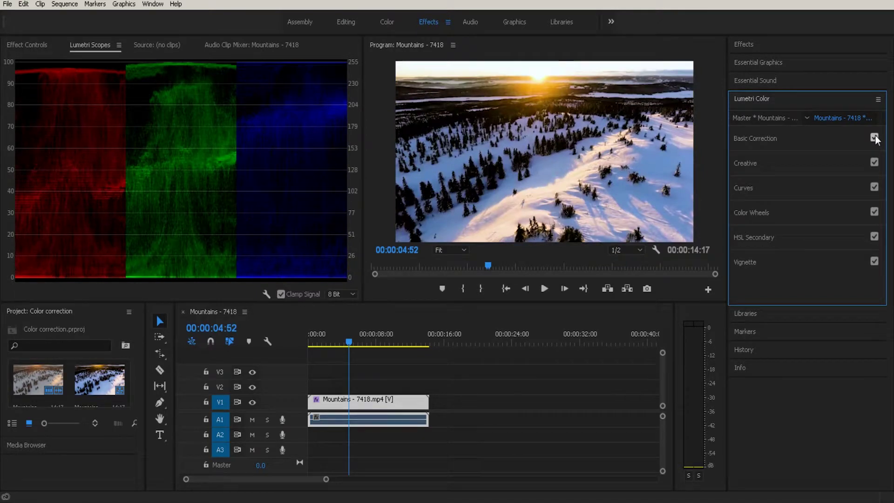
left_click(875, 187)
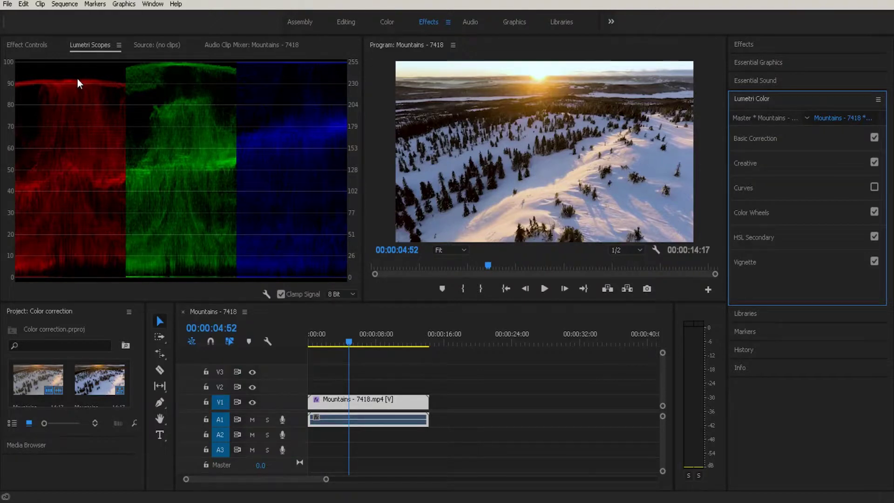
left_click(775, 185)
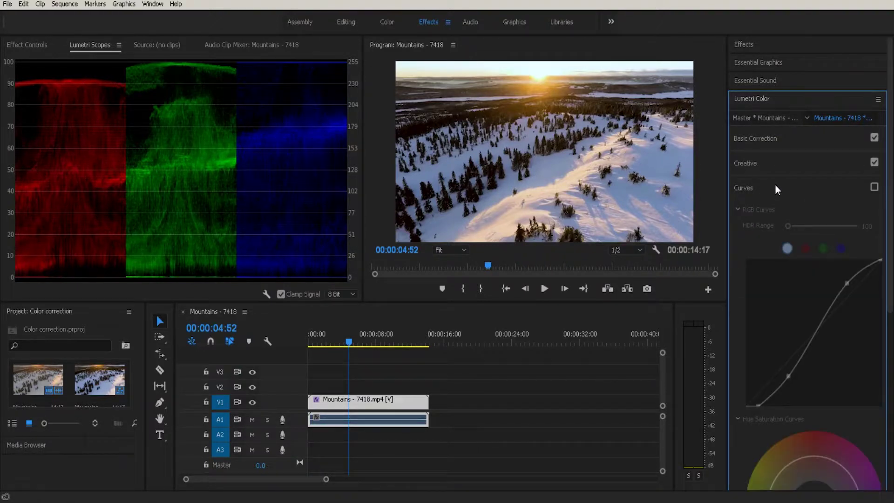
left_click(875, 187)
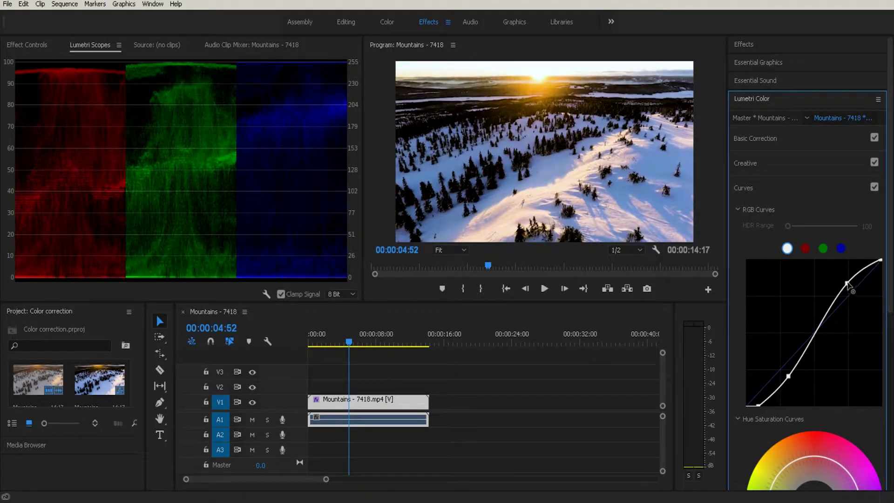
- Straighten the master RGB curve, returning its black and white points to the corners
left_click_drag(848, 284, 856, 287)
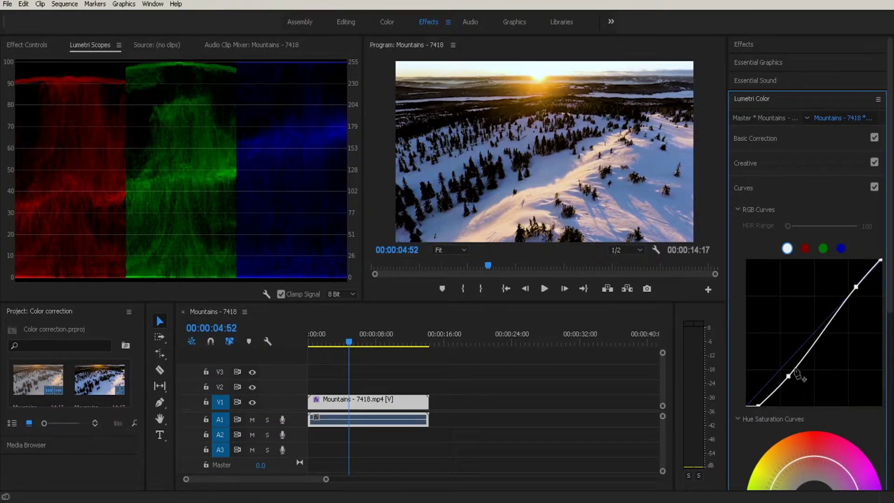
left_click_drag(789, 377, 782, 370)
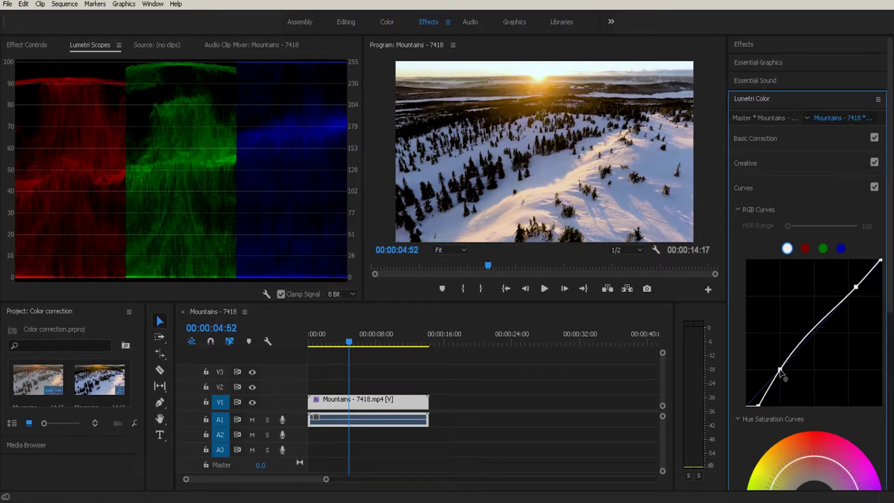
left_click_drag(757, 406, 747, 407)
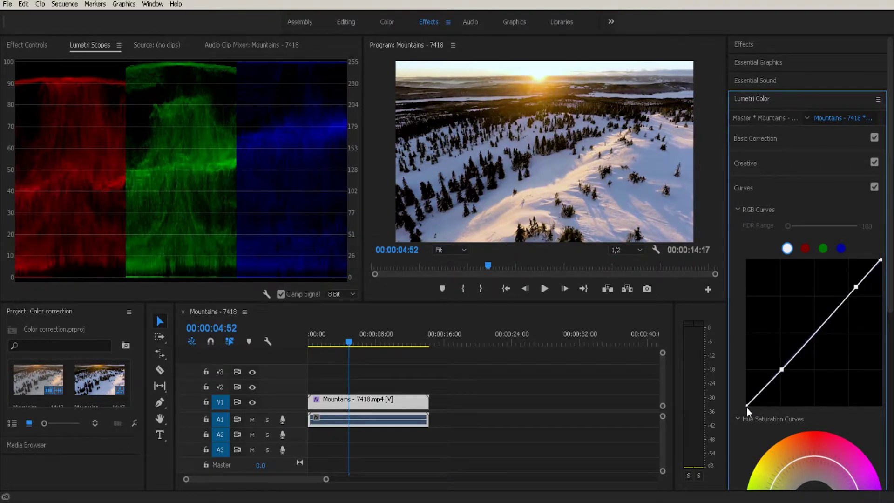
left_click_drag(877, 263, 881, 260)
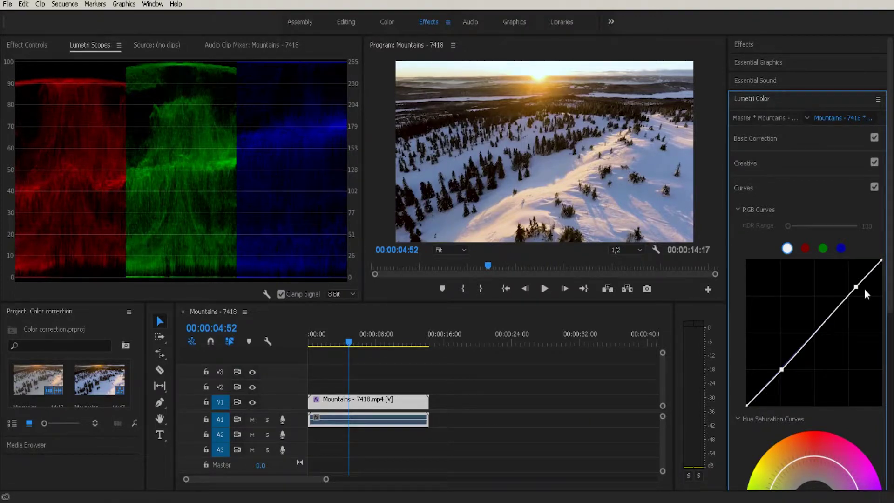
- Lift the red channel curve above the diagonal by pulling in its white point and raising its black point
left_click(805, 248)
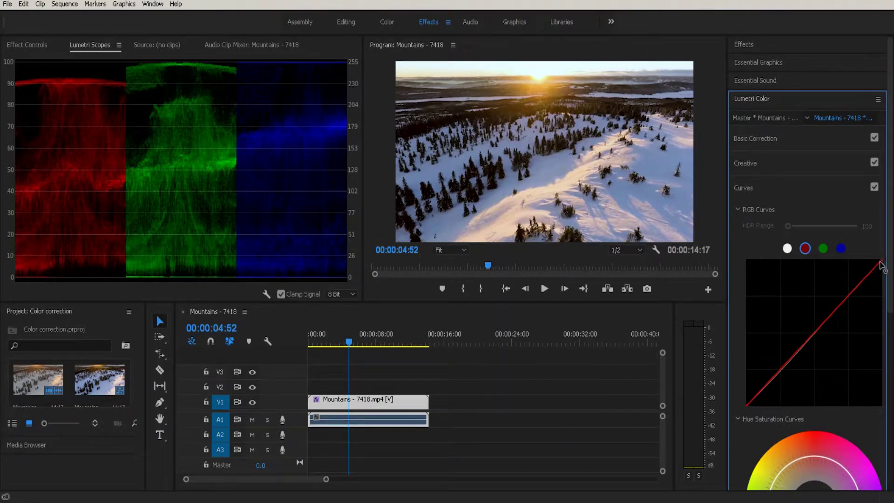
left_click_drag(881, 260, 873, 261)
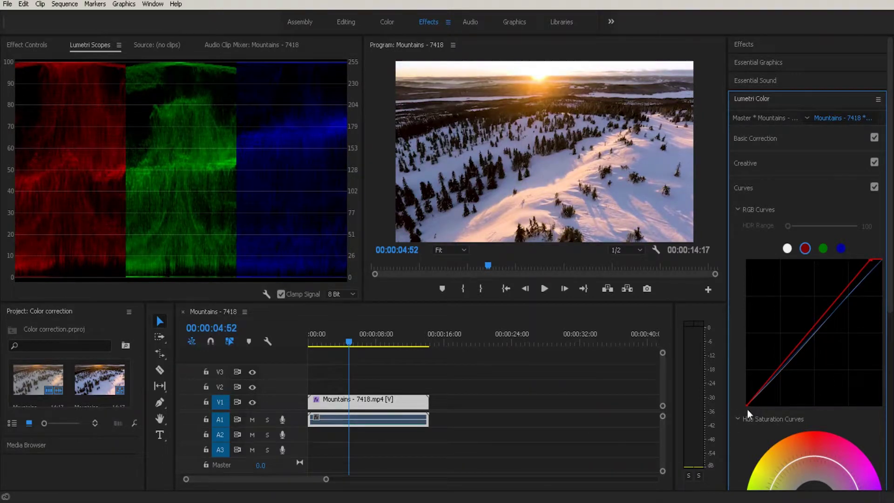
left_click_drag(747, 405, 748, 410)
- Pull down the blue channel curve's highlight end, then ease it back up slightly
left_click(841, 249)
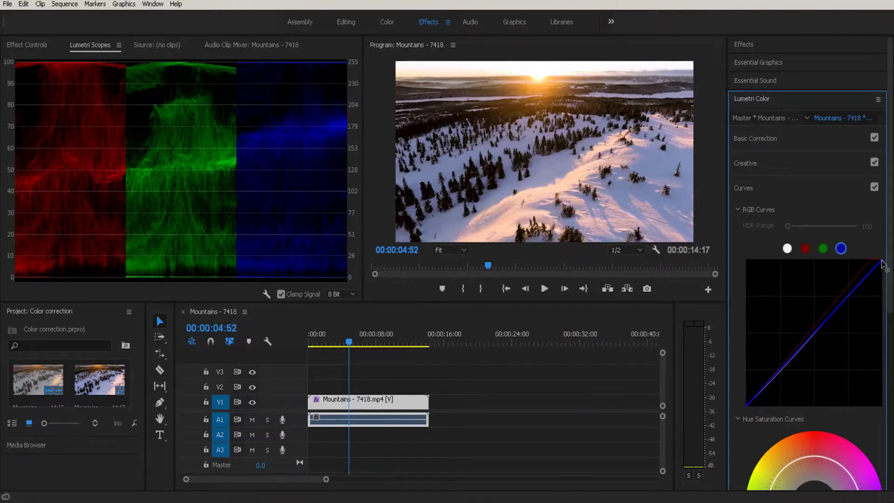
left_click_drag(882, 261, 893, 275)
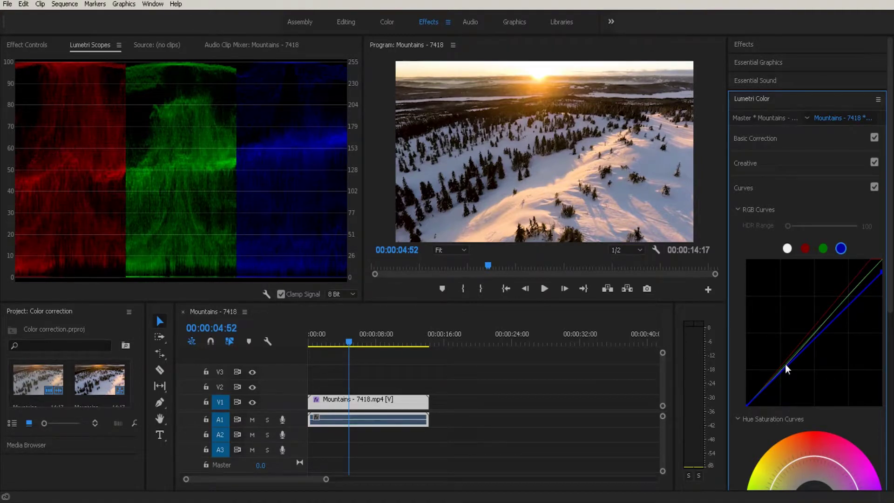
left_click_drag(882, 271, 891, 291)
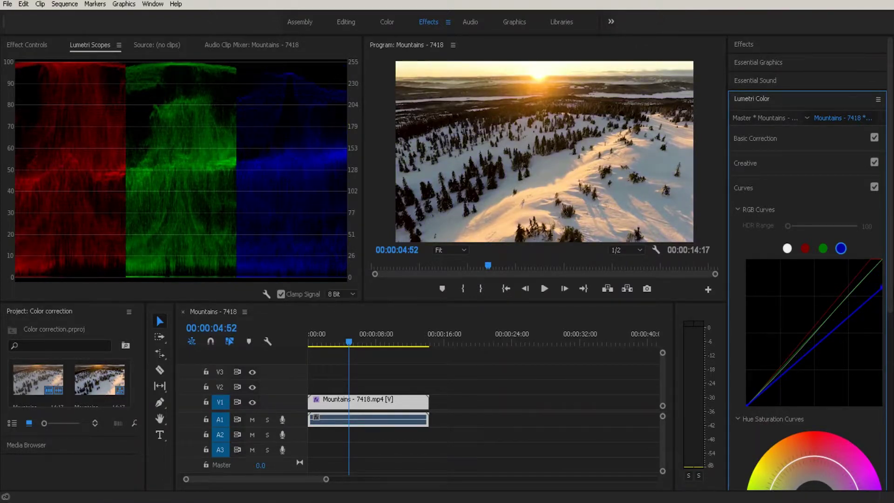
left_click_drag(882, 288, 881, 280)
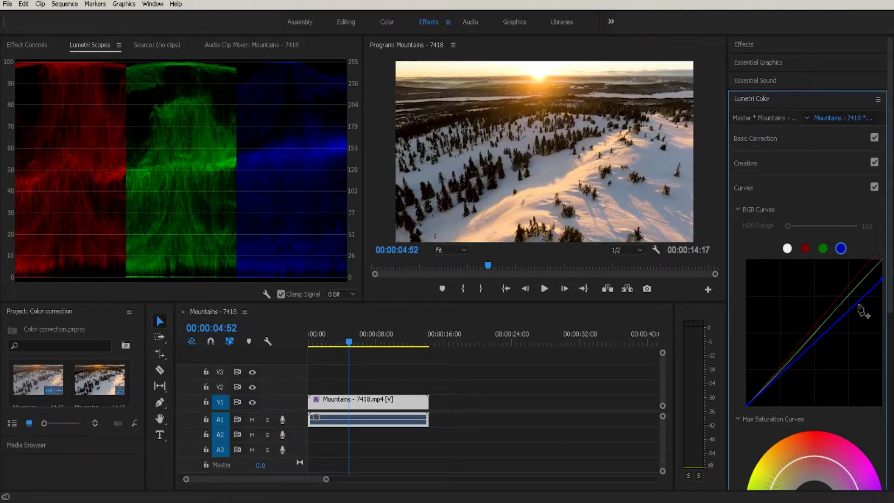
- Add points lifting the blue curve's midtones and shadow end, then raise the green curve's shadow end
left_click_drag(859, 303, 858, 298)
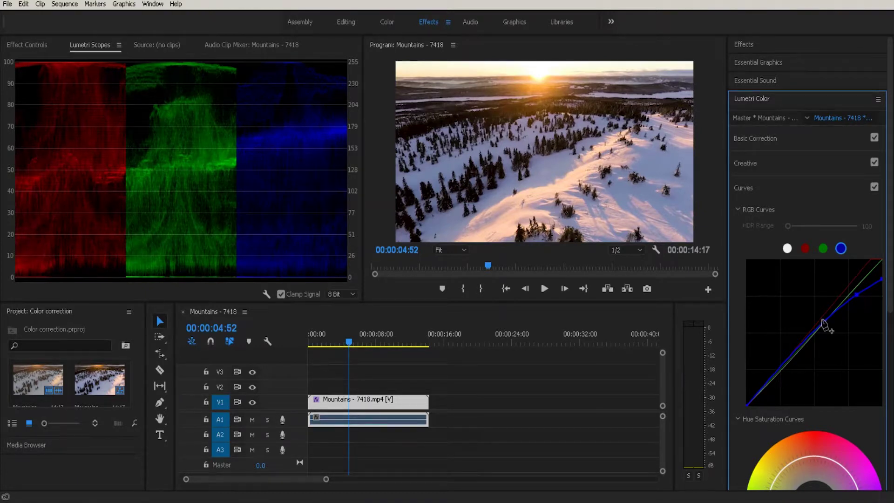
left_click_drag(826, 326, 820, 321)
left_click_drag(749, 406, 728, 397)
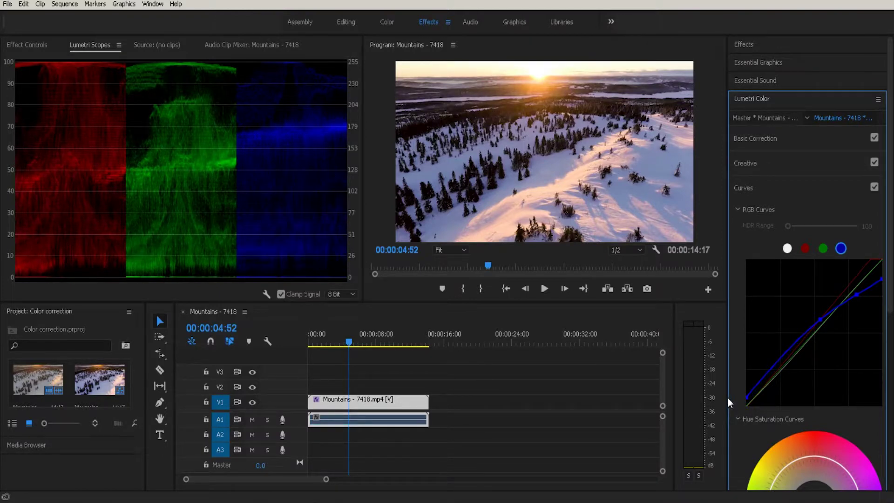
mouse_move(728, 398)
left_mouse_down()
mouse_move(725, 388)
mouse_move(728, 399)
left_mouse_up()
left_click(824, 250)
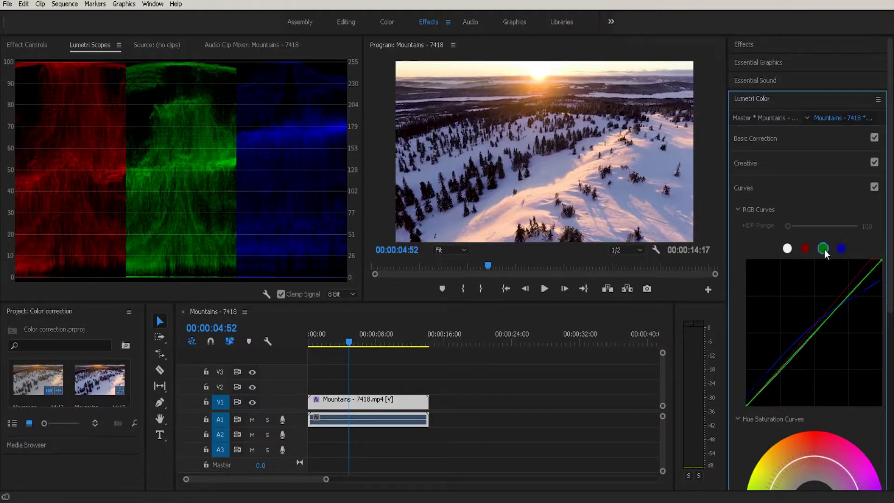
left_click_drag(747, 405, 744, 402)
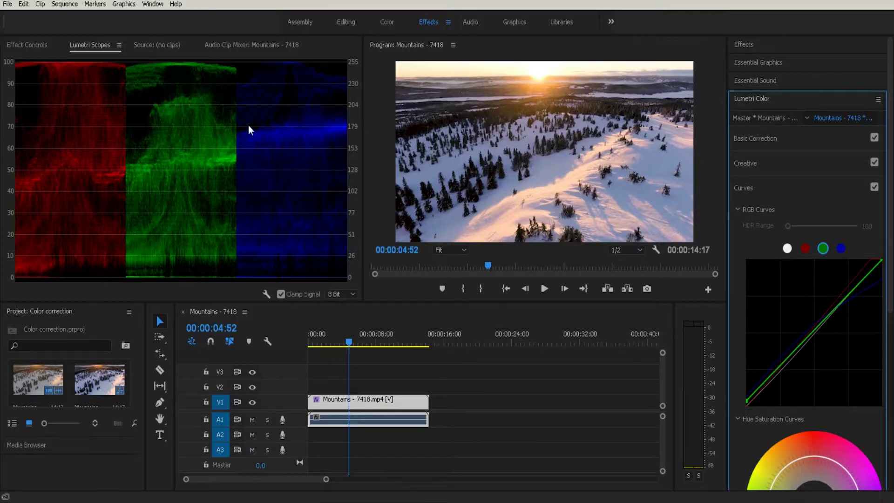
- Add the YUV vectorscope to Lumetri Scopes beside the RGB parade
right_click(163, 123)
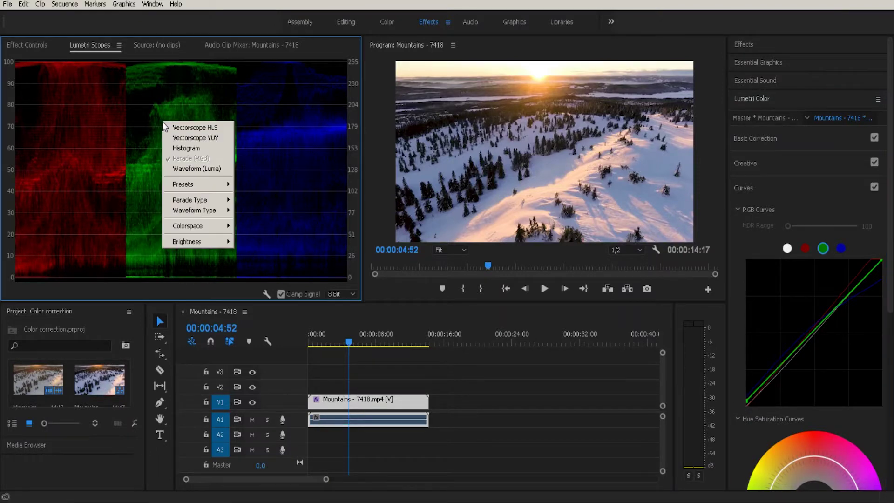
left_click(216, 141)
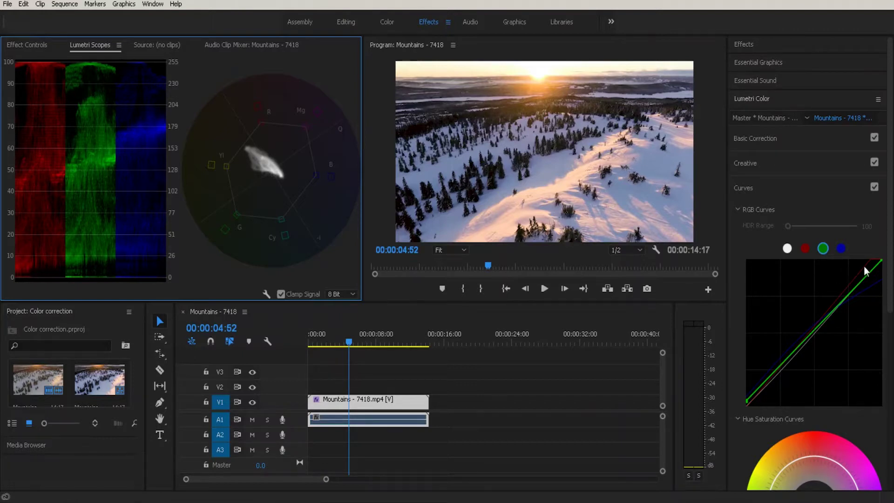
- Pull the red channel curve's highlight point down to reduce reds in the brights
left_click(806, 249)
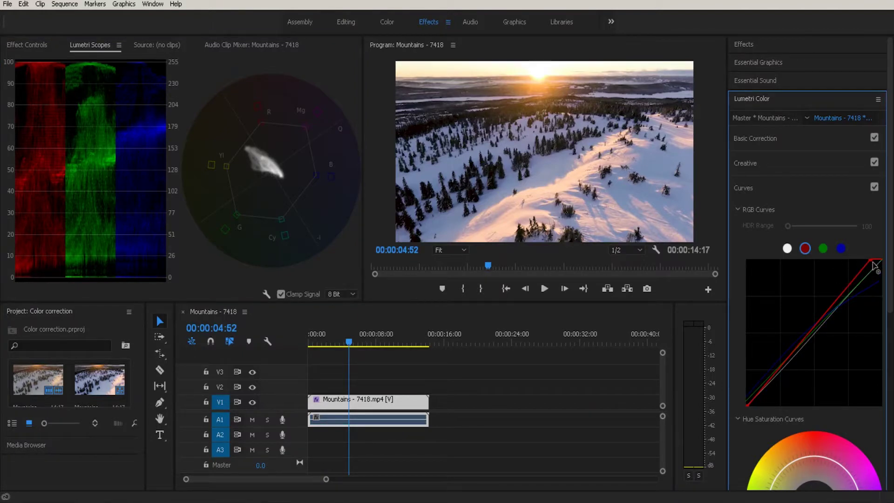
left_click_drag(874, 263, 893, 259)
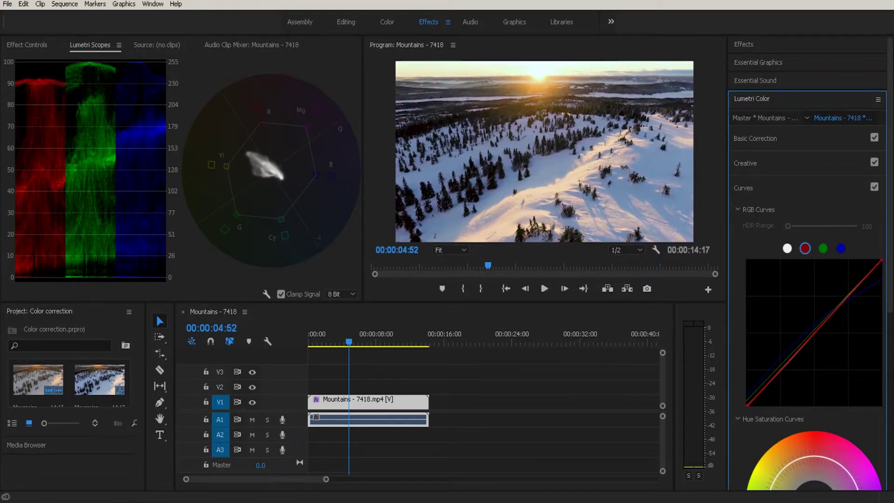
left_click_drag(893, 259, 882, 290)
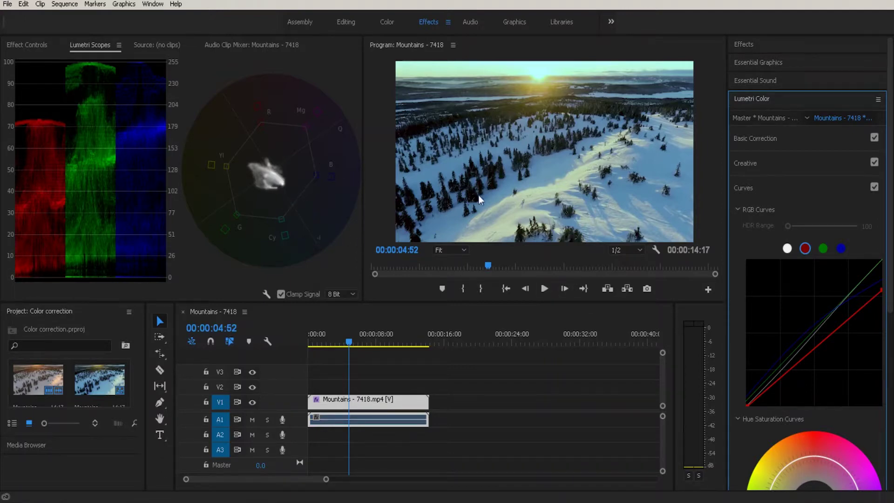
- Raise the blue curve's highlight end and upper section for a cooler cast
left_click(841, 249)
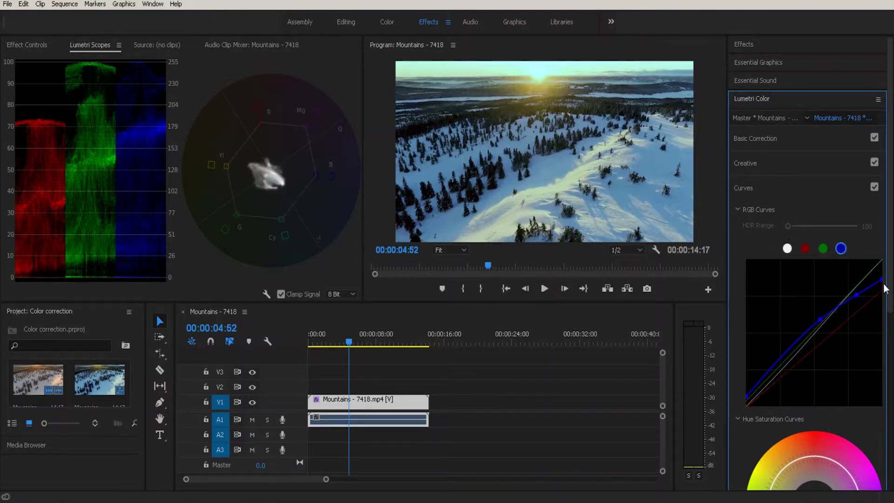
left_click_drag(883, 279, 886, 265)
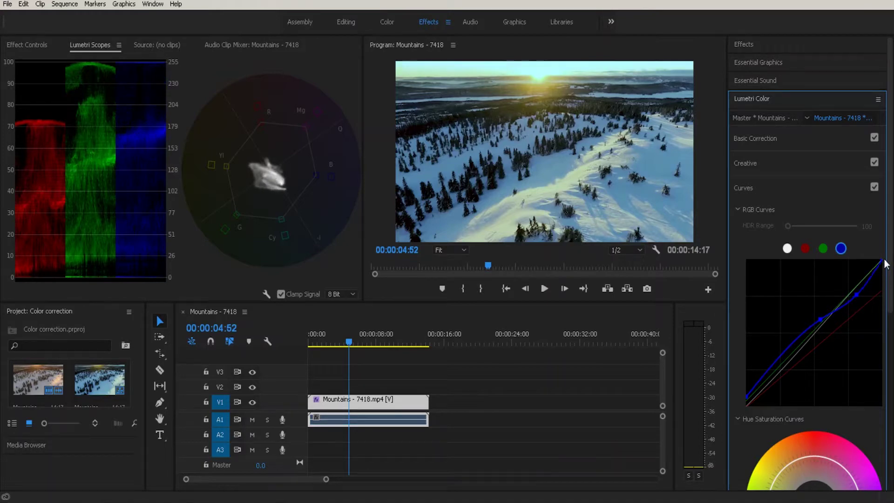
left_click_drag(882, 249, 877, 245)
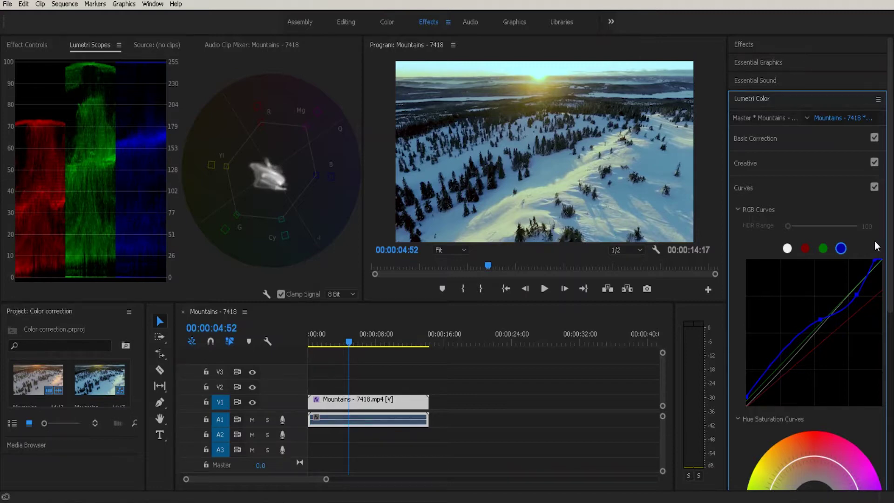
left_click_drag(857, 295, 854, 288)
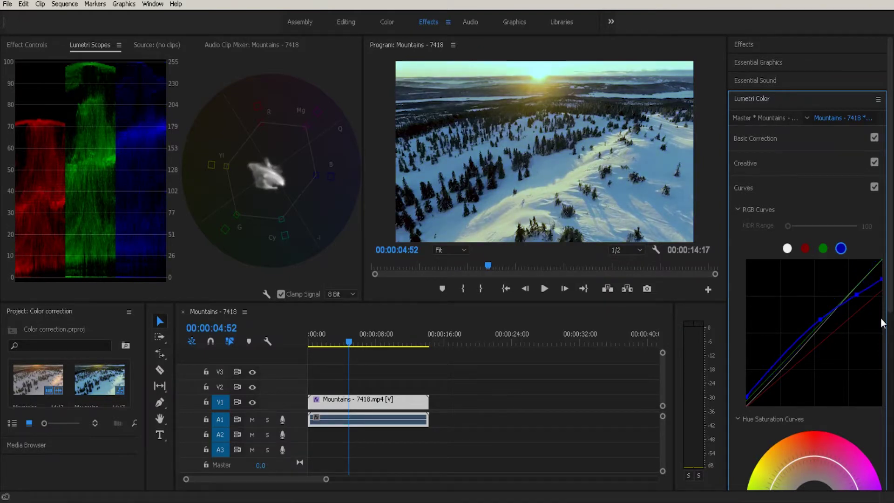
- Reselect the Mountains clip in the timeline so Lumetri Color edits apply to it
right_click(268, 153)
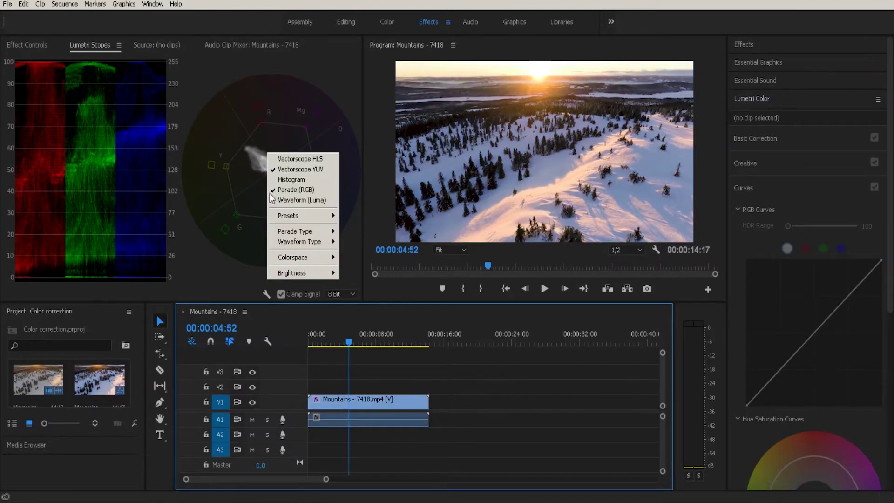
key("Escape")
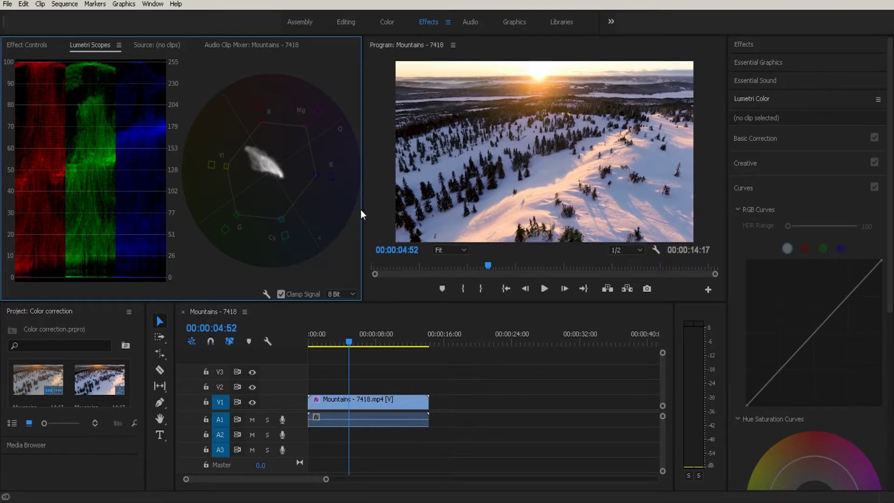
left_click(787, 135)
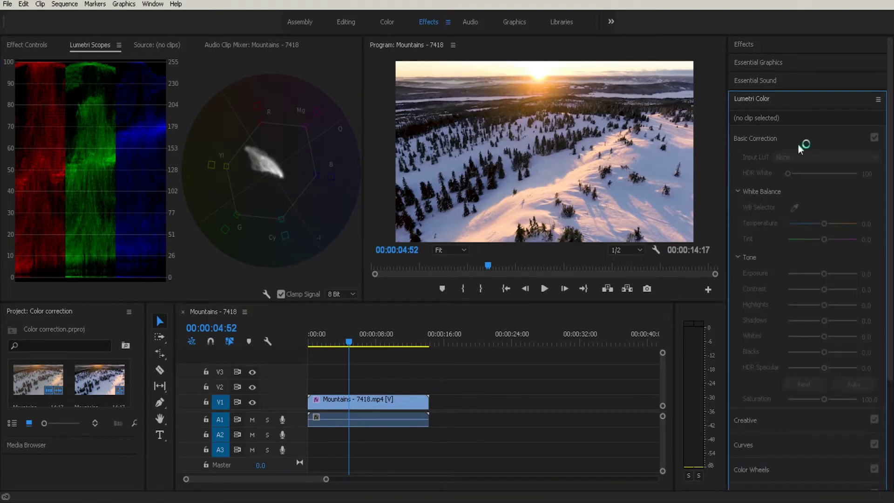
left_click(793, 142)
left_click(373, 407)
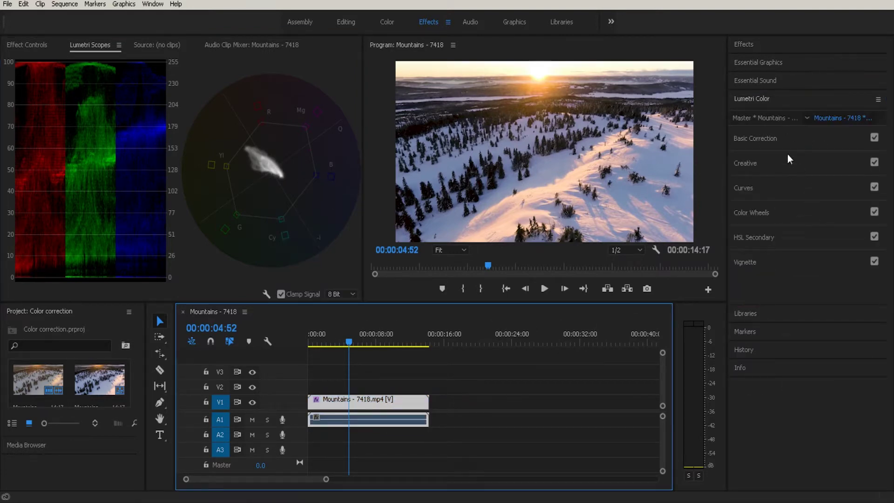
left_click(781, 138)
left_click(781, 135)
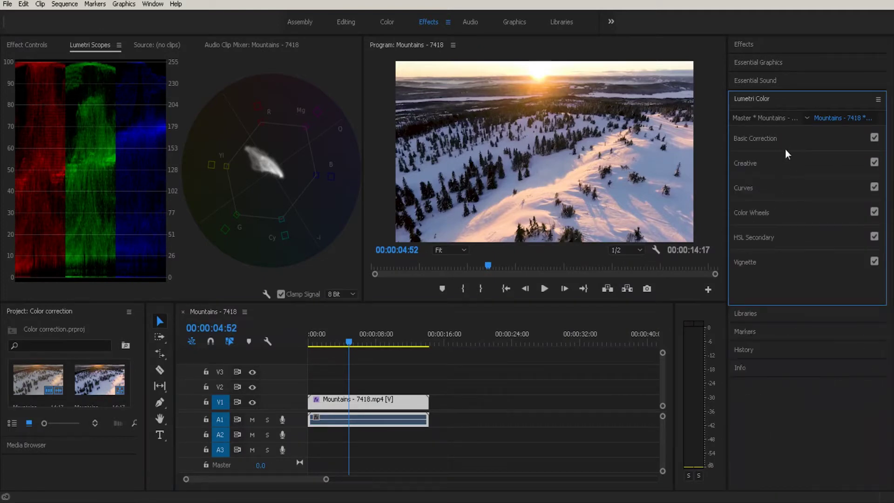
- Try Creative Saturation values between 89.6 and 140.8, then reset it to 100
left_click(788, 164)
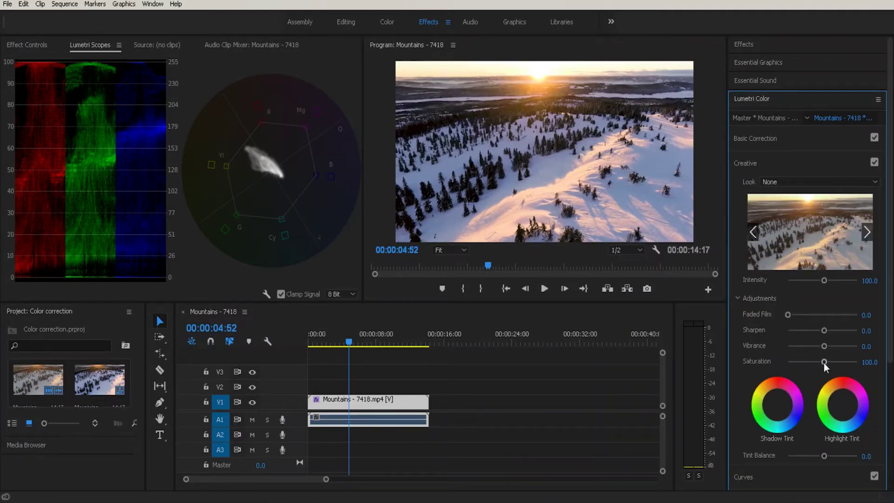
left_click_drag(824, 362, 837, 359)
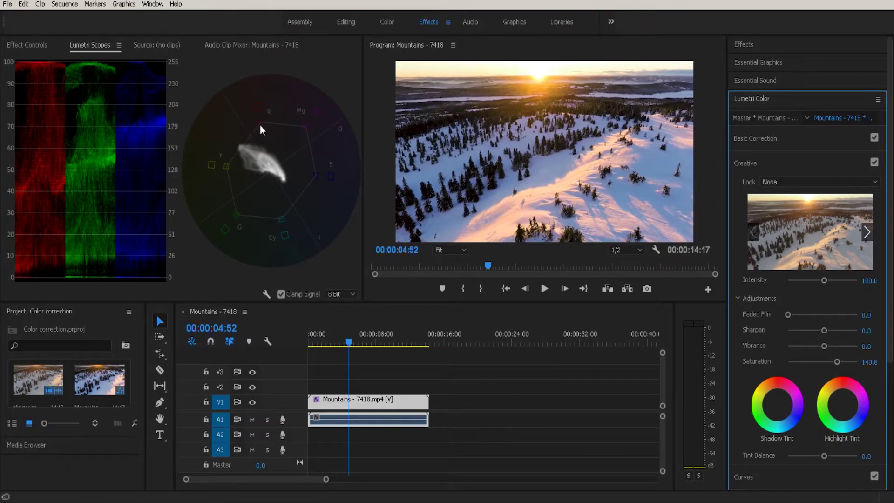
left_click_drag(837, 361, 824, 364)
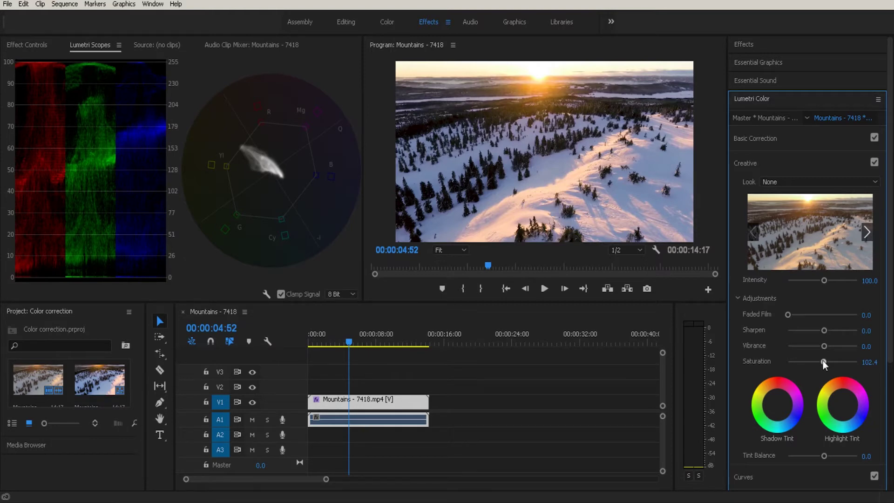
left_click_drag(822, 362, 832, 361)
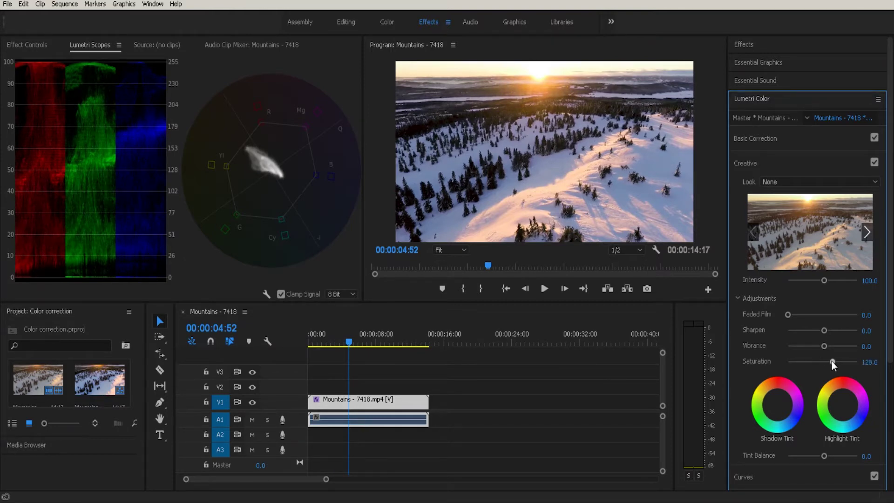
double_click(832, 362)
left_click(777, 163)
- Hide the vectorscope and RGB parade, showing only the luma waveform in Lumetri Scopes
right_click(87, 122)
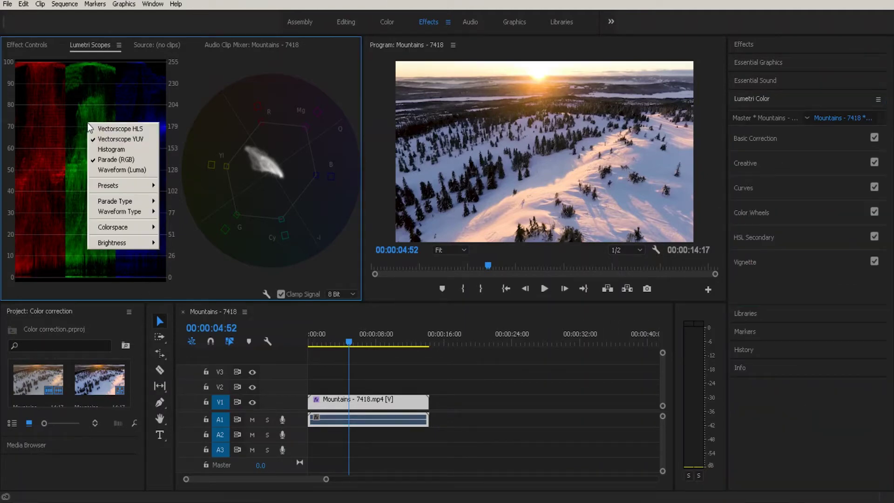
left_click(105, 140)
right_click(119, 128)
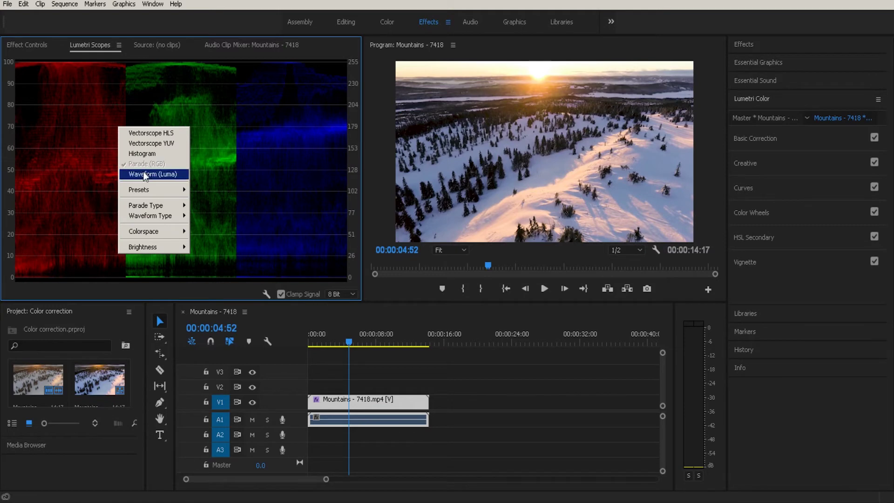
left_click(149, 174)
right_click(96, 124)
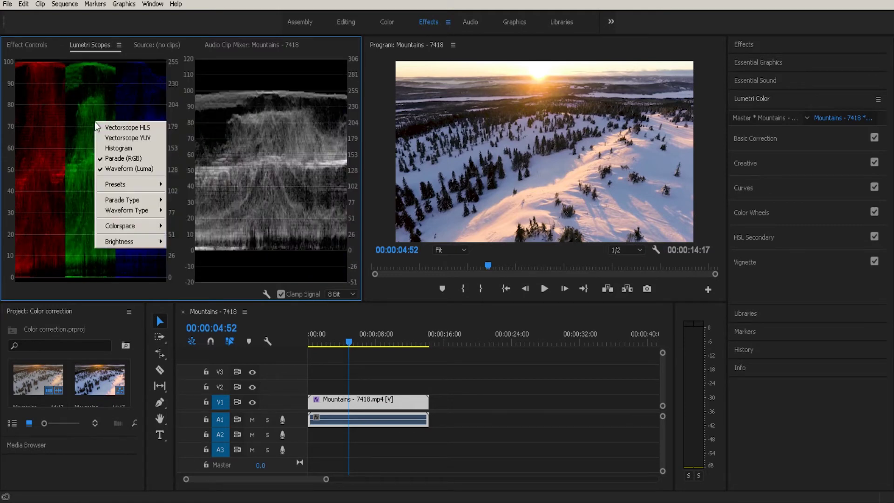
left_click(118, 159)
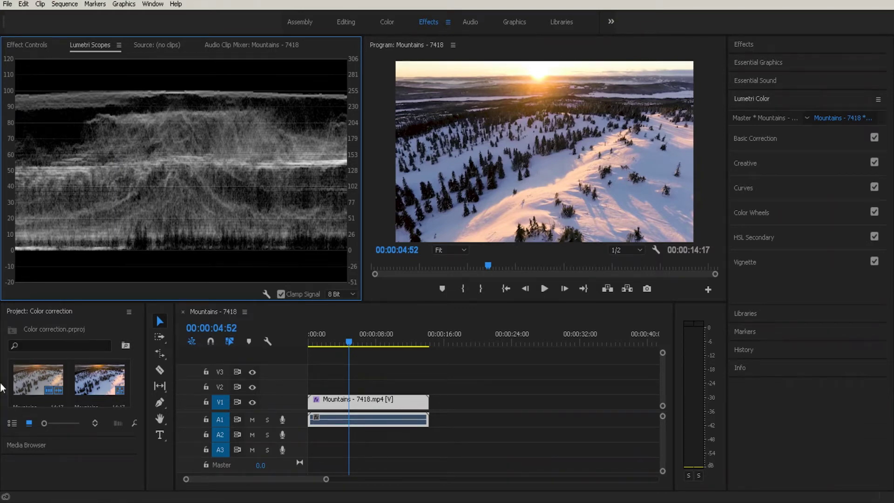
- Play the graded Mountains - 7418 clip, rewind, replay and stop at 00:00:07:09
left_click(546, 291)
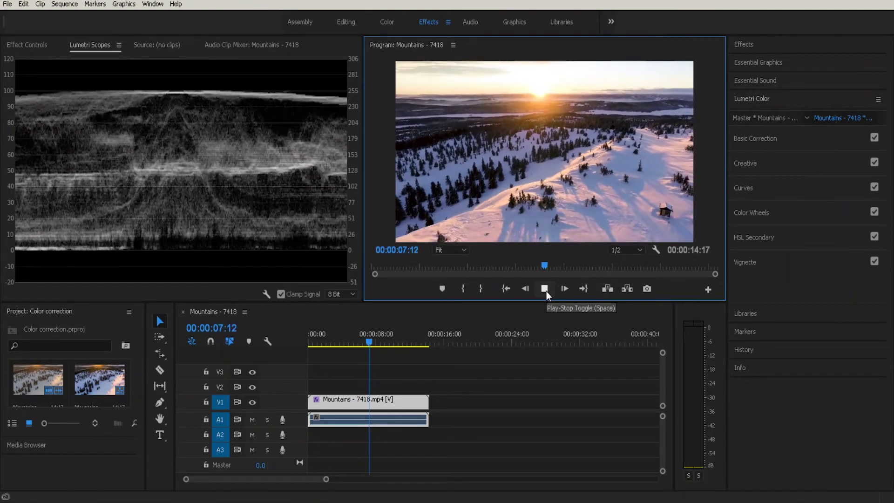
left_click(547, 292)
left_click_drag(375, 342, 321, 344)
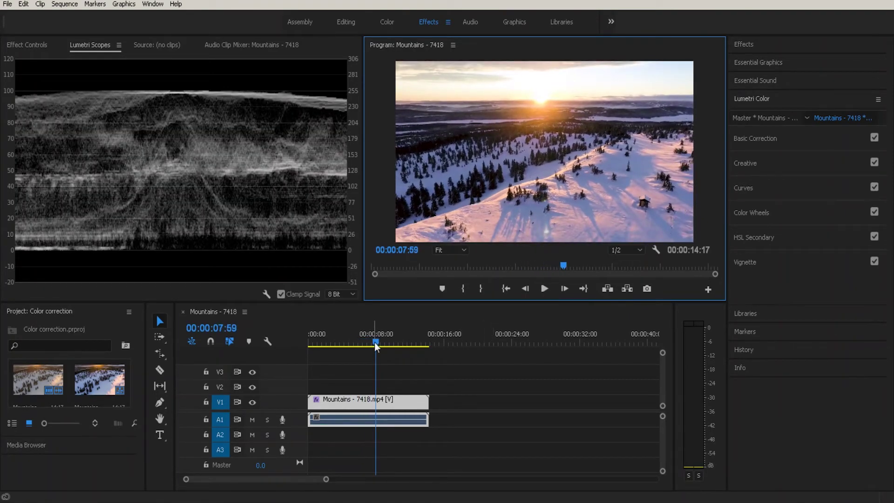
left_click(550, 295)
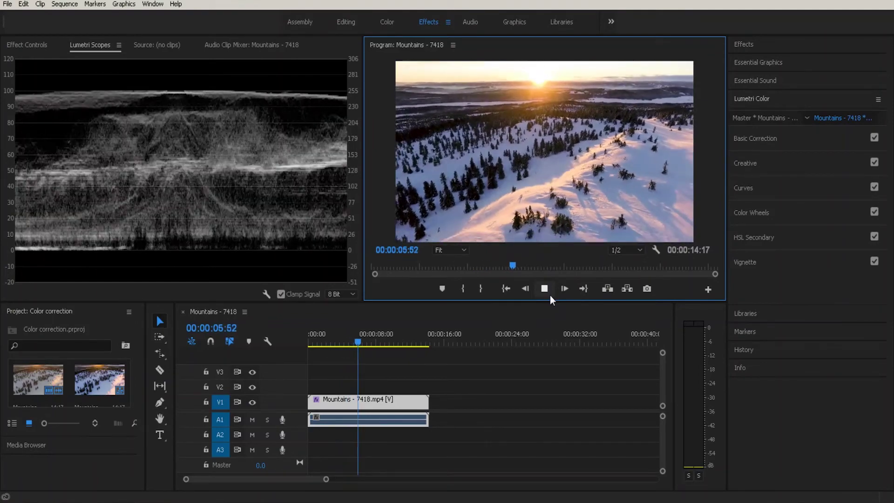
left_click(549, 295)
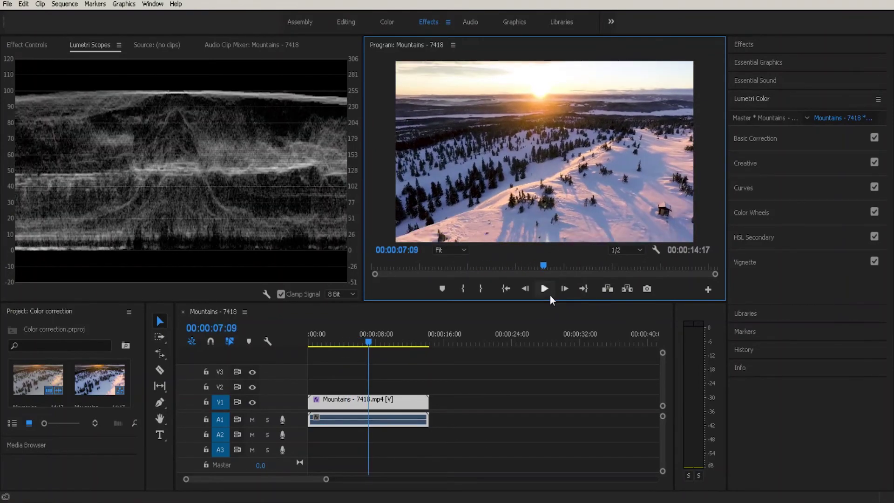